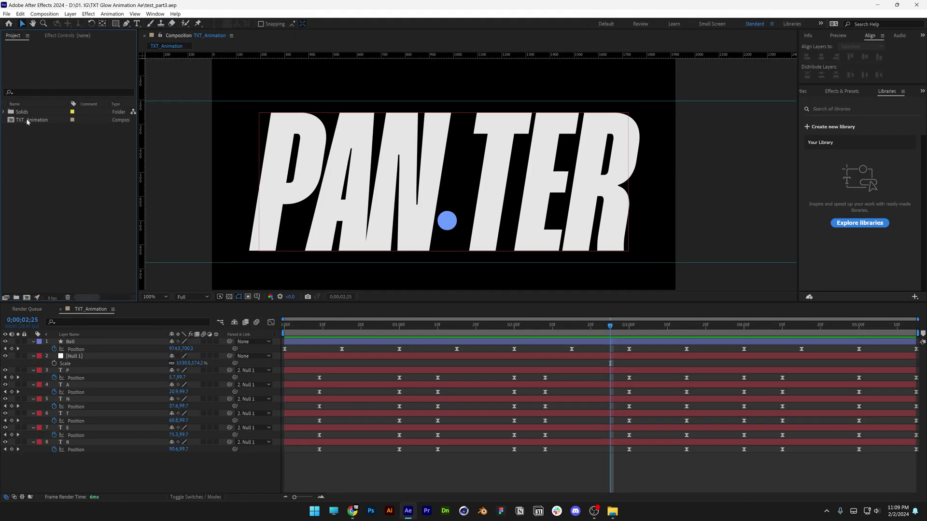
Start renaming the TXT_Animation composition in the Project panel
right_click(27, 122)
click(65, 210)
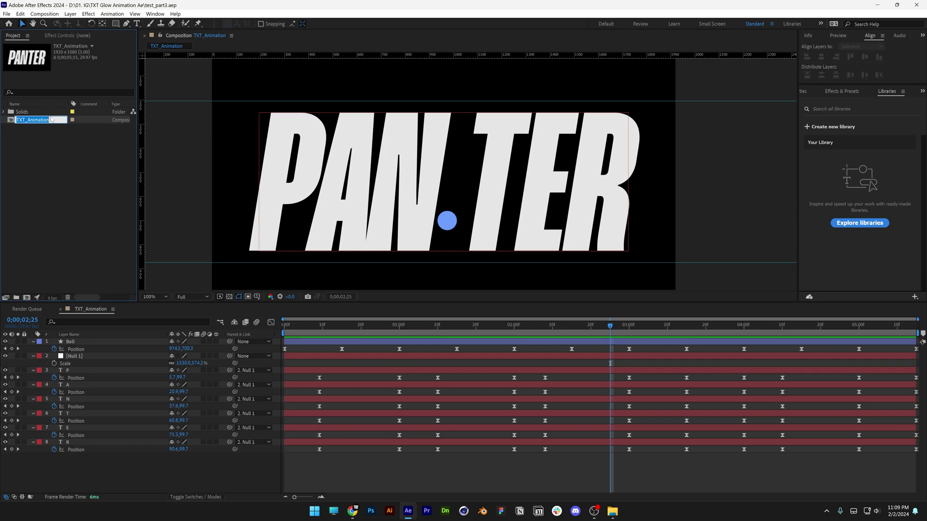
Name the composition TXT_FX, then pre-compose the null and letter layers as TXT_Animation
text(TXT_FX)
click(61, 183)
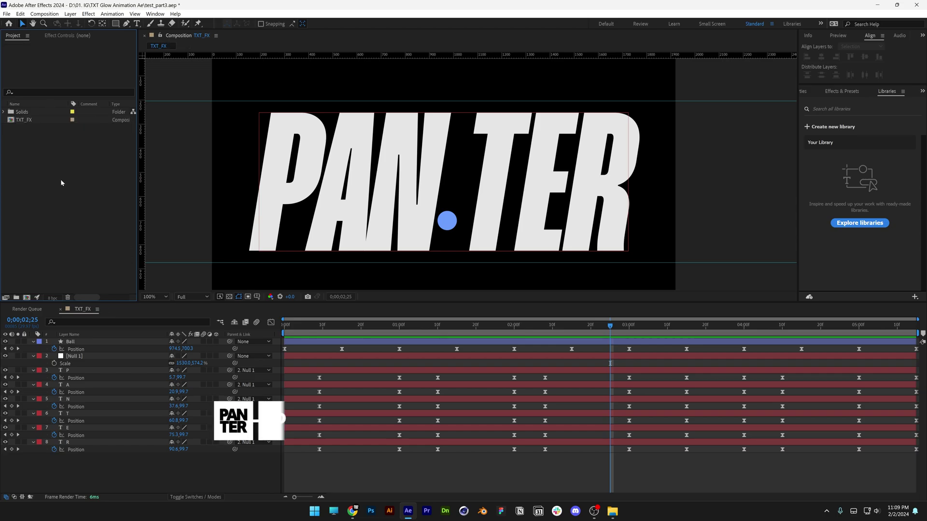
drag(111, 460, 84, 361)
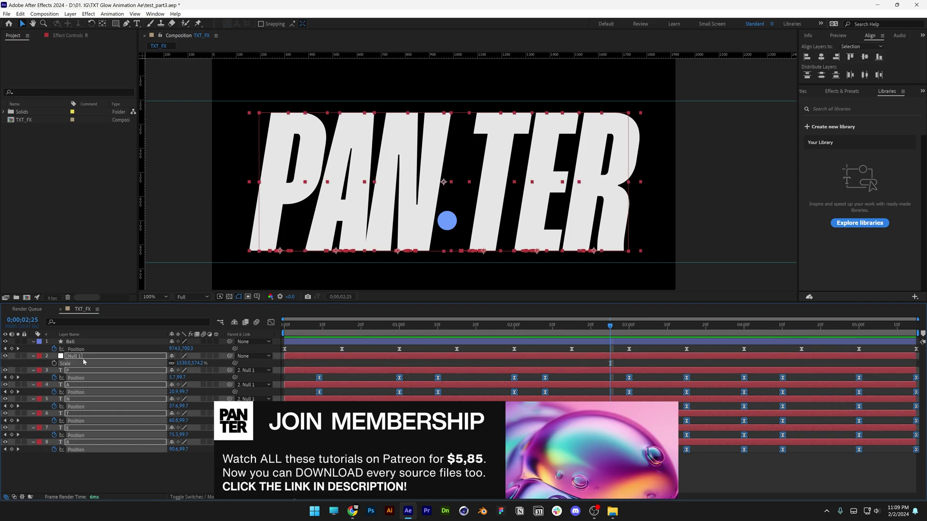
right_click(84, 361)
click(123, 300)
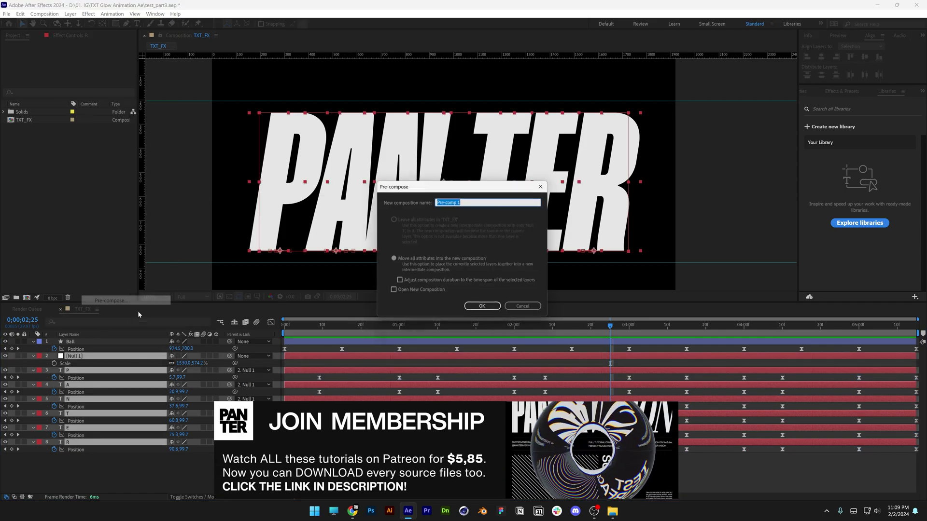
text(TXT_)
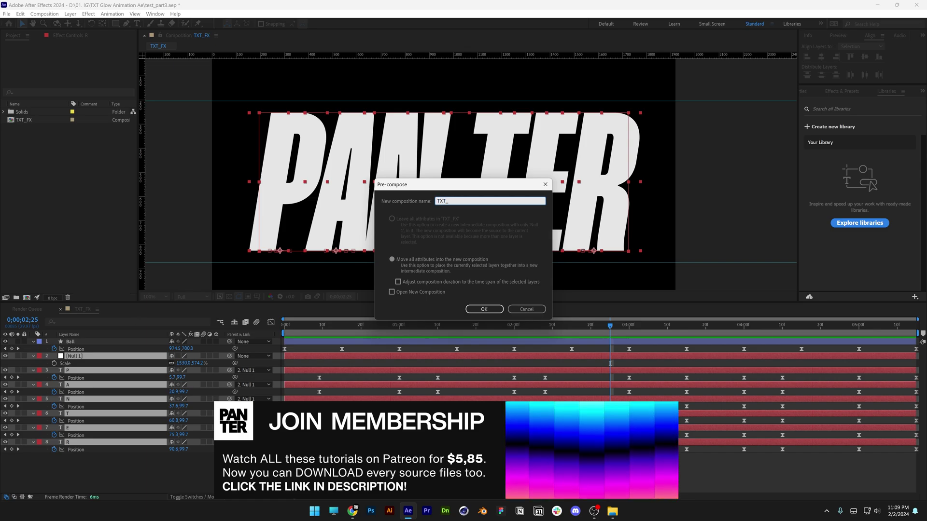
text(Animation)
click(485, 309)
Add a pale blue D4E0EB solid named Background and move it below TXT_Animation
right_click(110, 412)
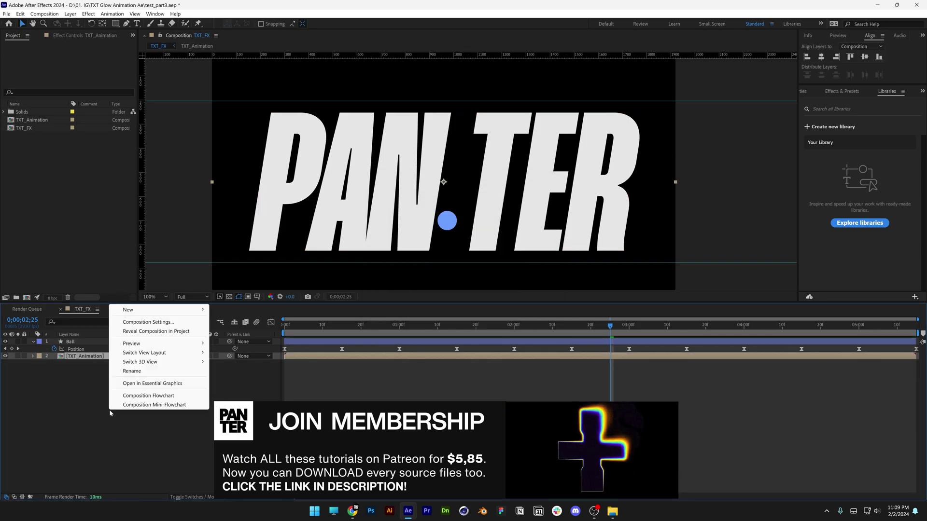
mouse_move(193, 310)
click(240, 332)
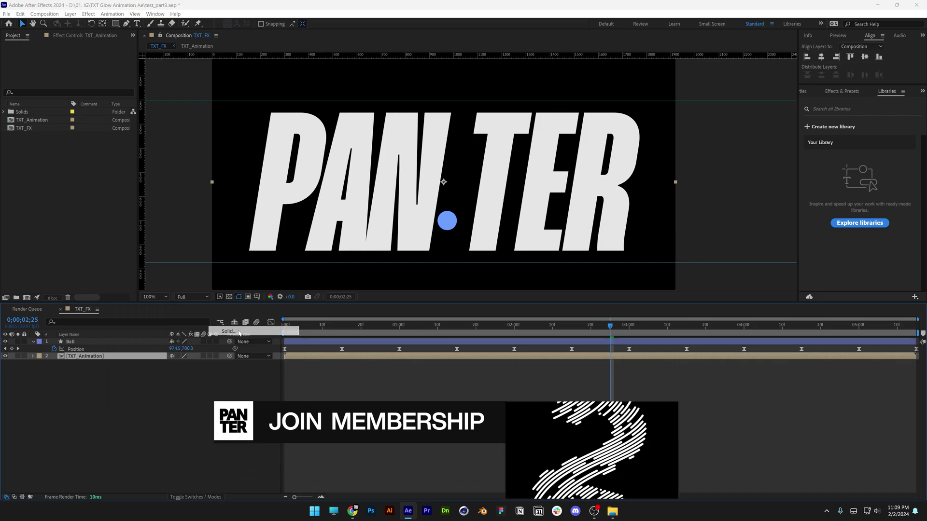
click(458, 307)
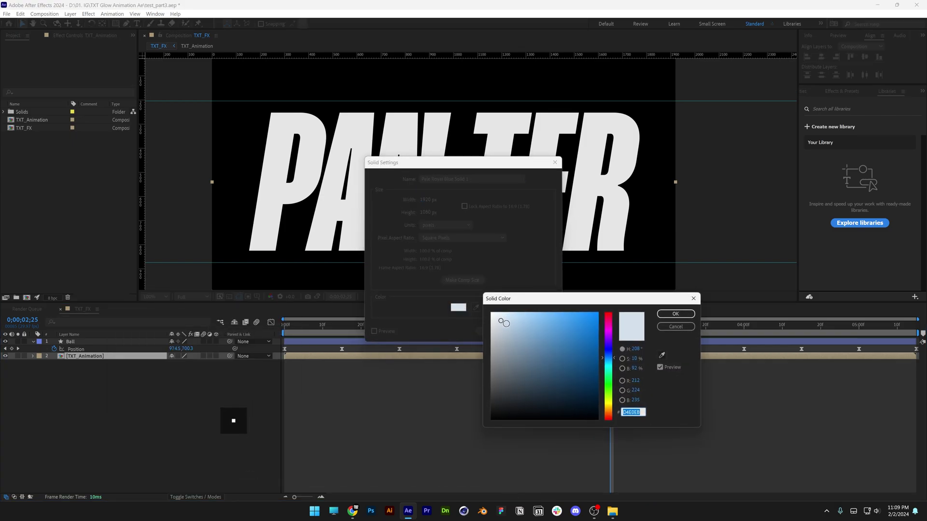
key(Return)
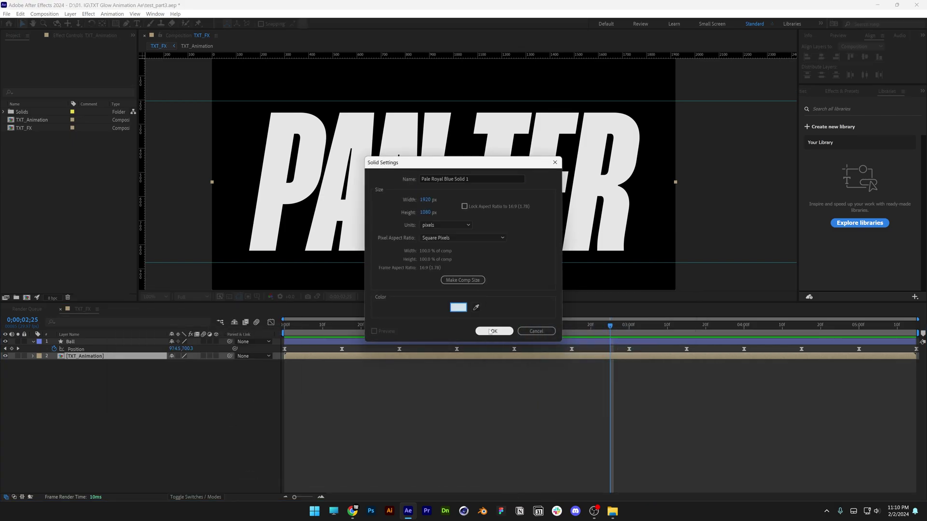
click(478, 180)
text(Background)
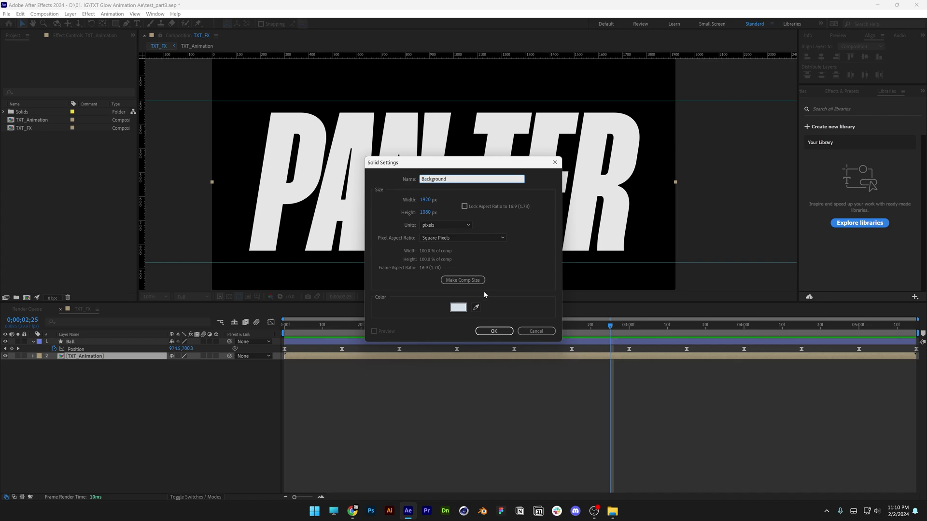
click(493, 331)
drag(95, 358, 91, 377)
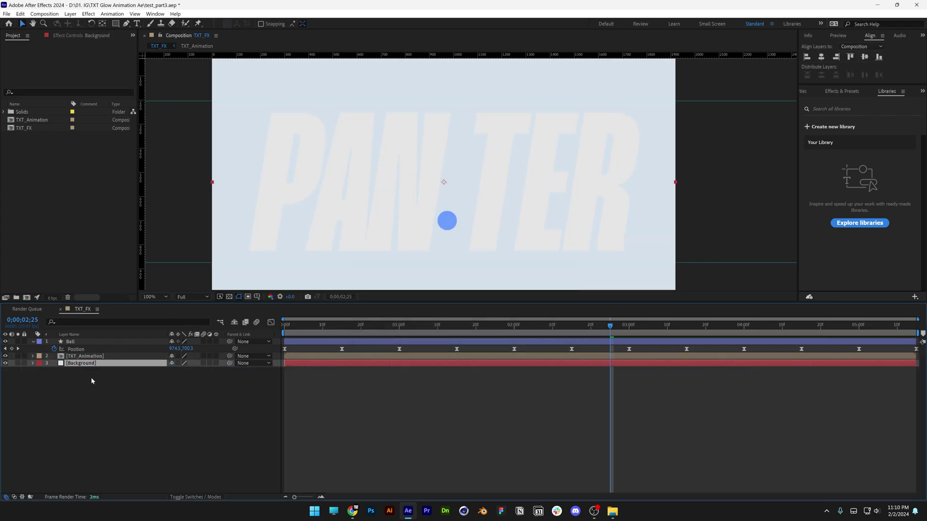
Apply a Fill effect to TXT_Animation and set its colour to bright blue
click(96, 357)
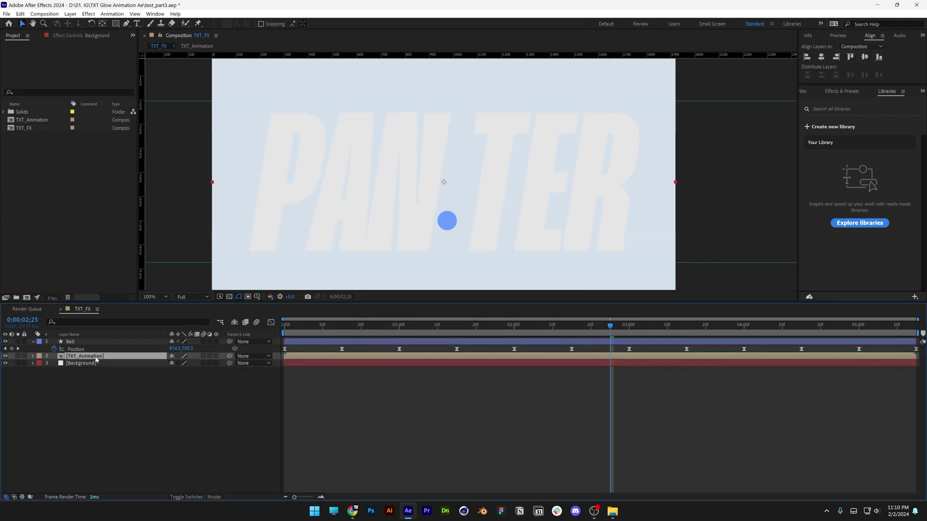
click(842, 91)
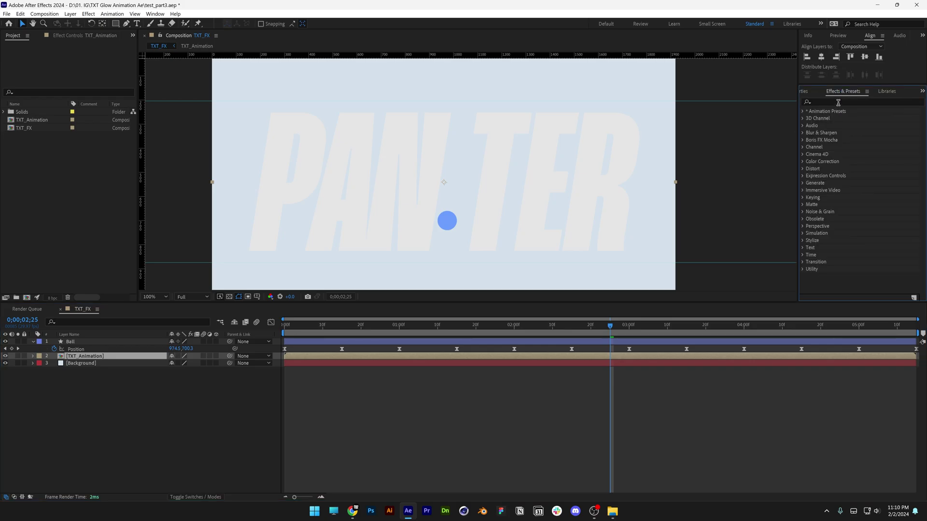
click(838, 102)
text(fill)
drag(832, 161, 478, 164)
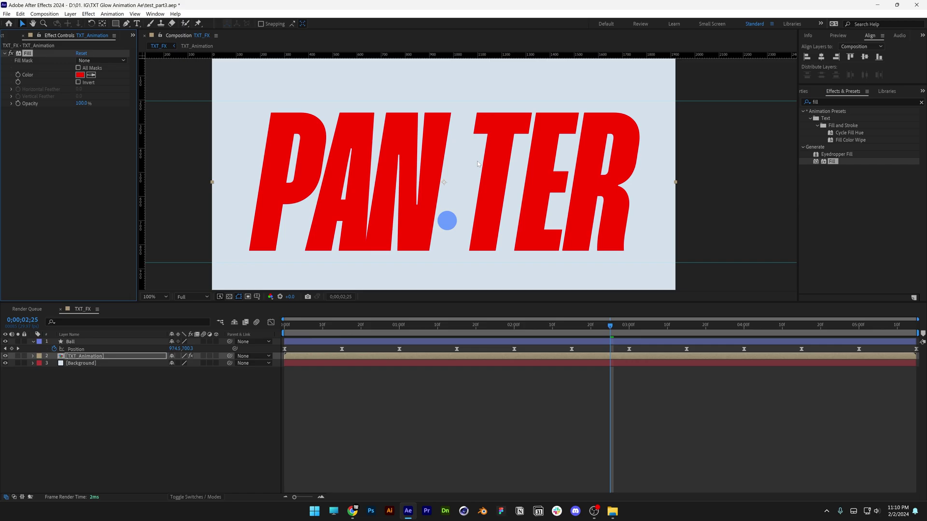
click(80, 75)
drag(609, 314, 611, 358)
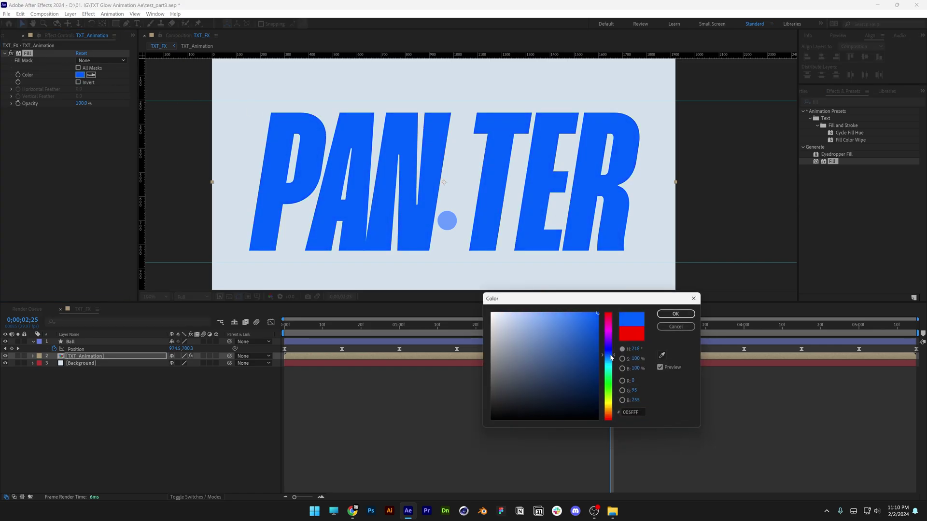
drag(591, 325, 589, 316)
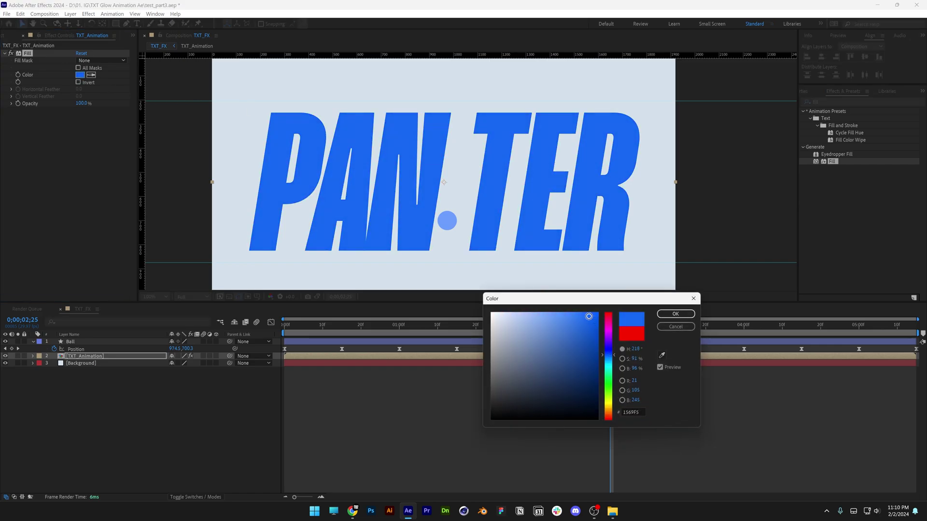
click(675, 314)
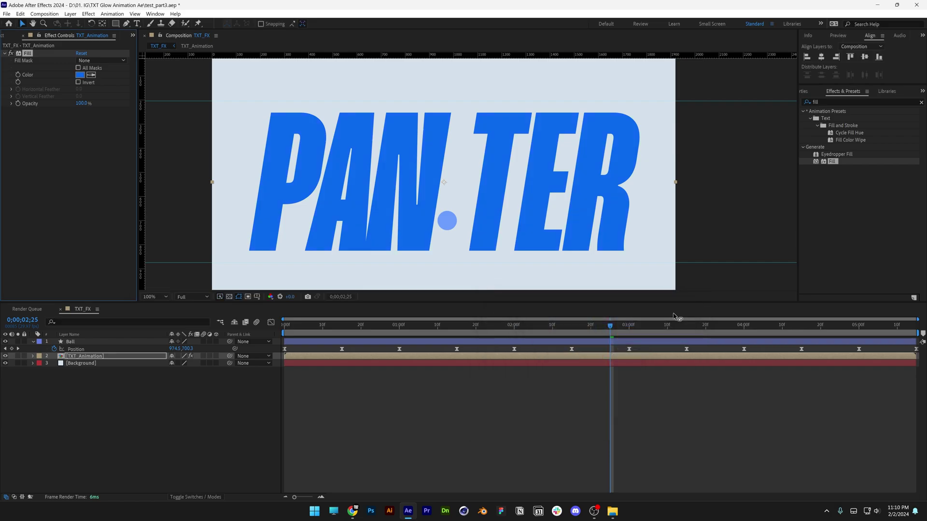
Duplicate the text layer and rename the copy TXT_Animation_Glow
key(ctrl+d)
right_click(91, 363)
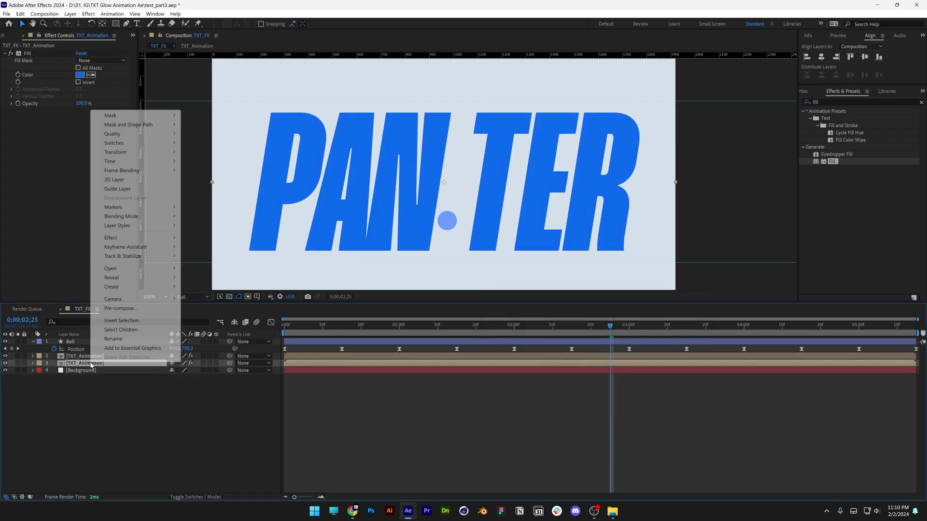
click(116, 339)
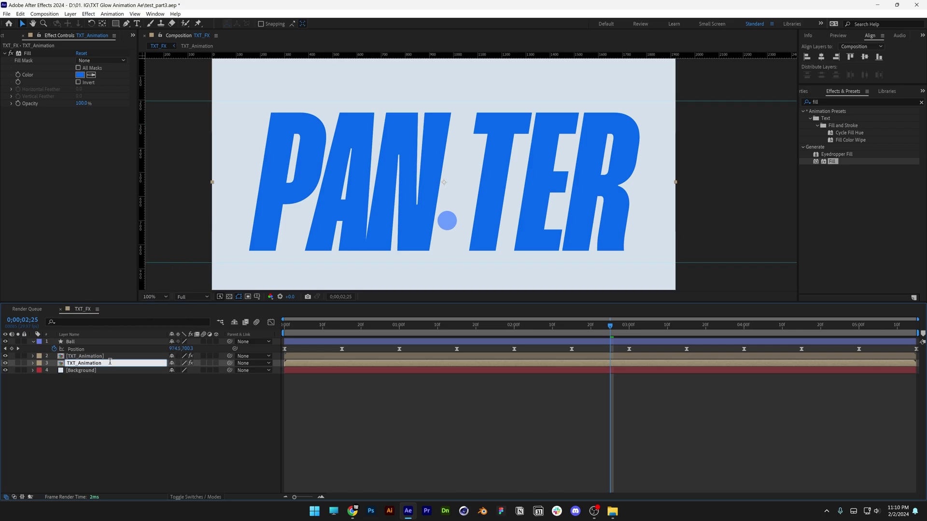
key(Return)
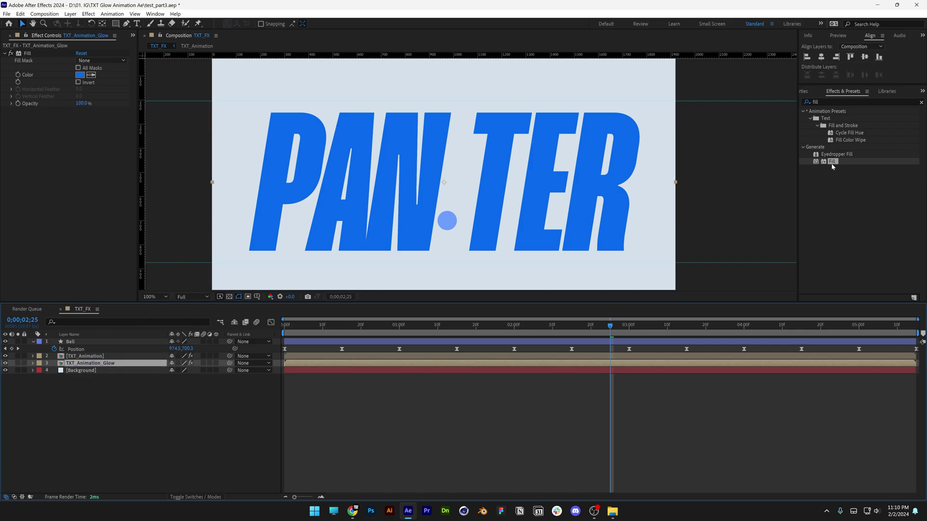
click(832, 102)
Apply CC Radial Fast Blur (Amount 81) to the glow layer and darken its fill blue
text(cc radi)
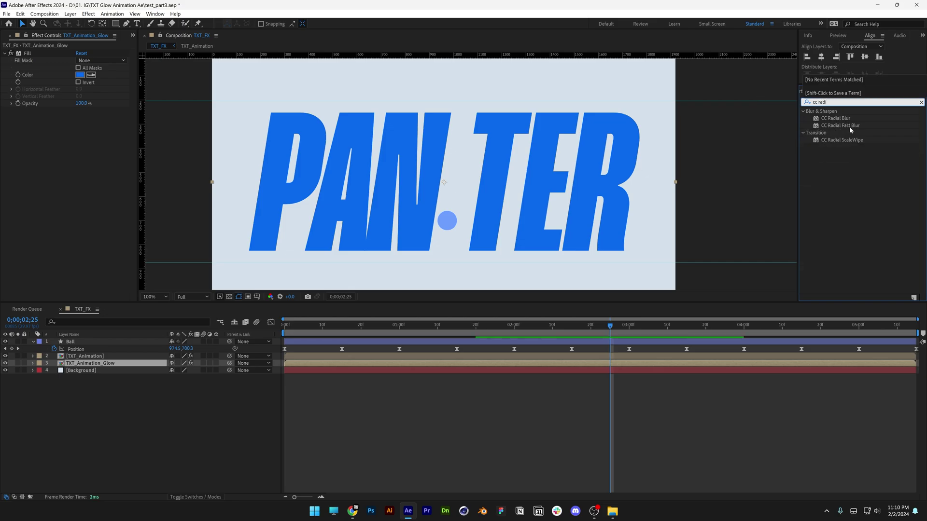
drag(851, 126, 109, 364)
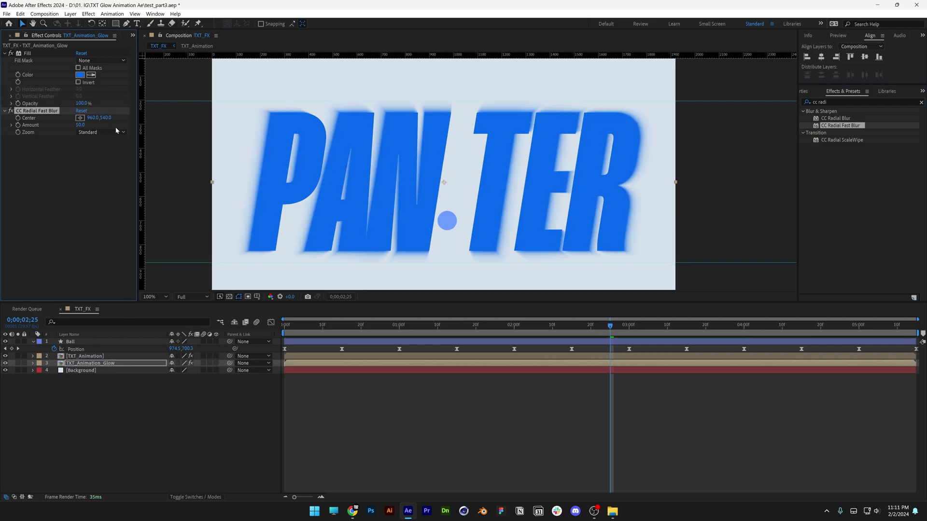
drag(81, 126, 92, 126)
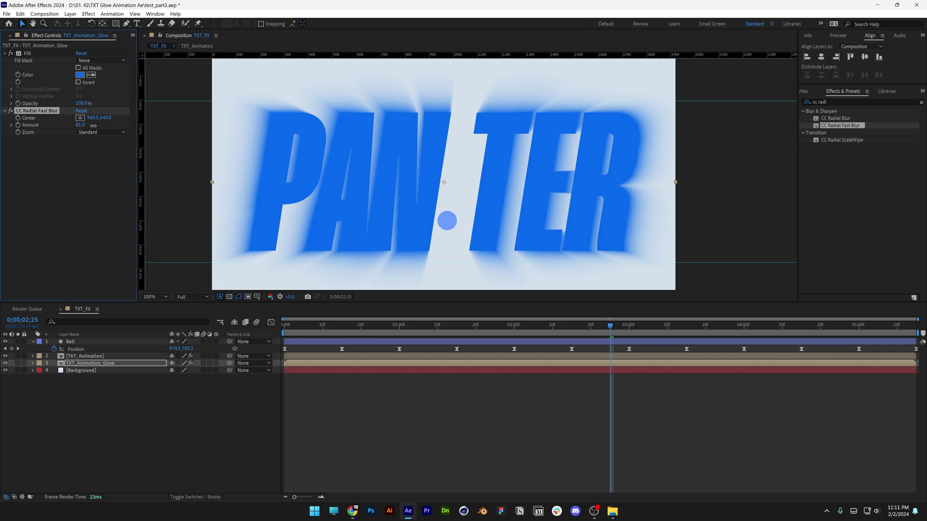
click(80, 75)
mouse_move(537, 360)
mouse_down()
mouse_move(584, 368)
mouse_move(586, 355)
mouse_up()
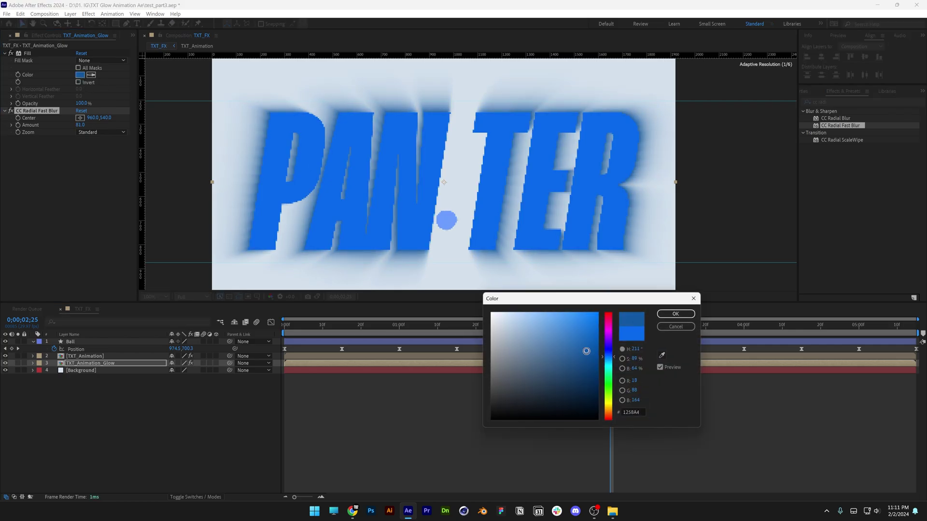
click(676, 314)
Preview, then set the radial blur centre on the ball at 1016, 441
key(space)
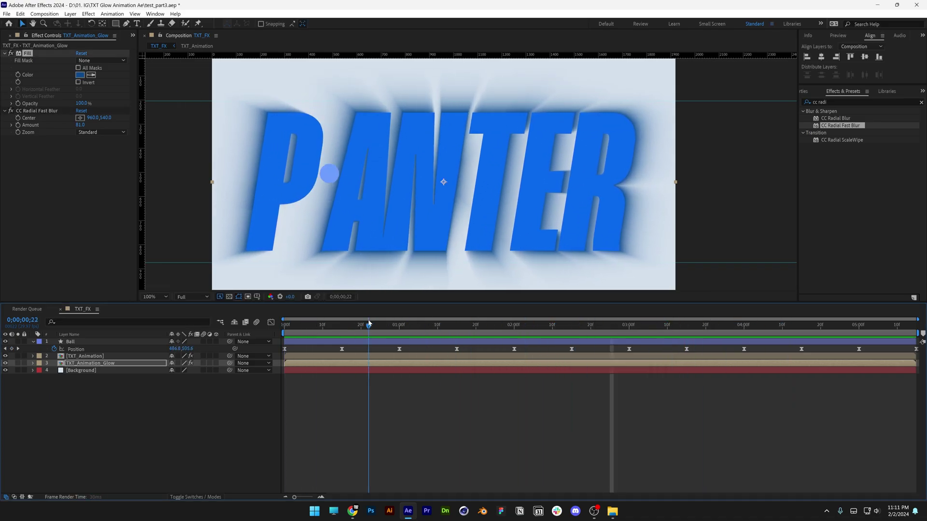
click(69, 121)
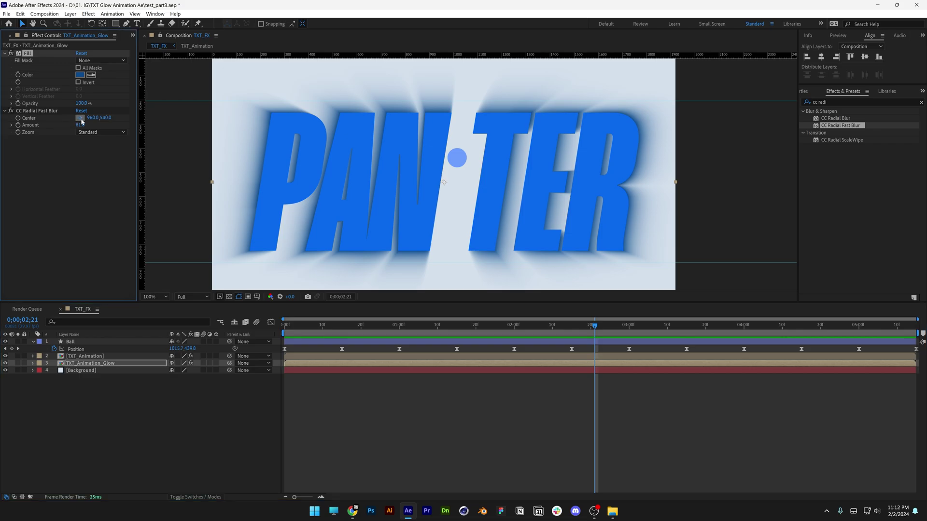
click(80, 118)
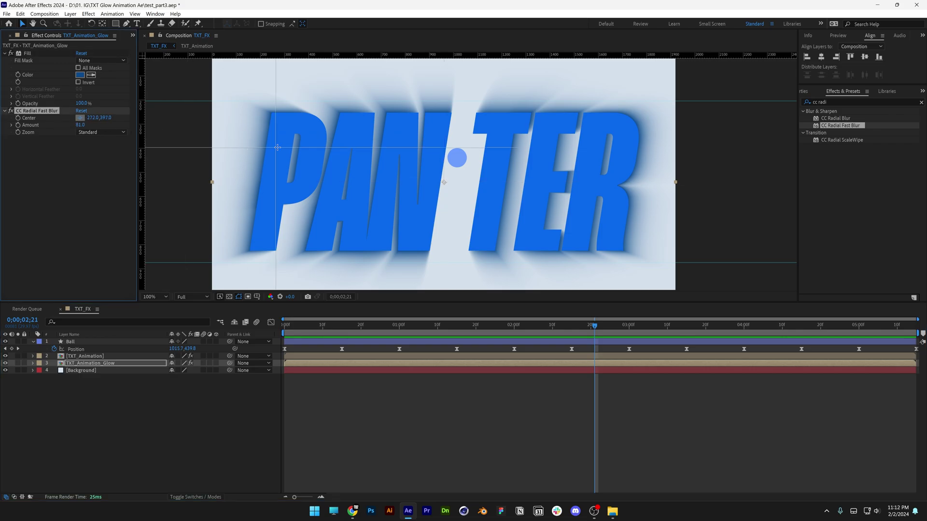
click(300, 157)
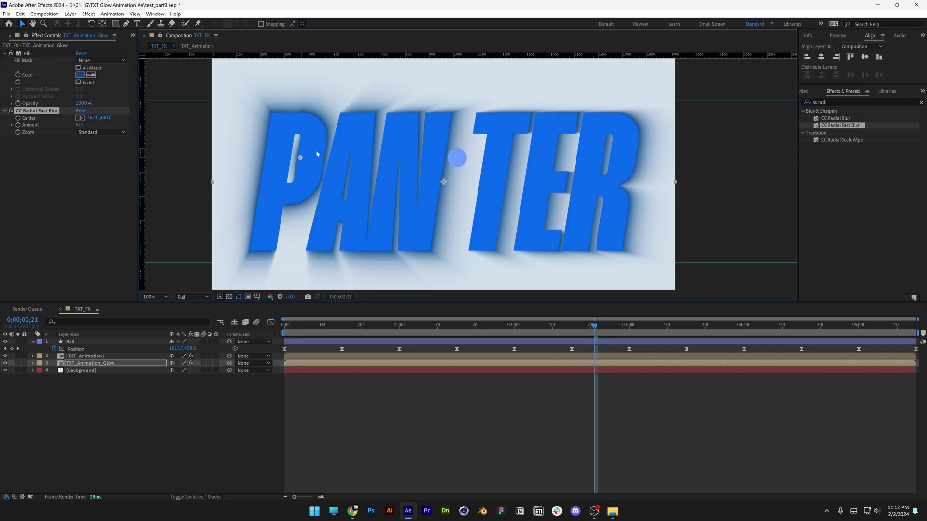
click(81, 118)
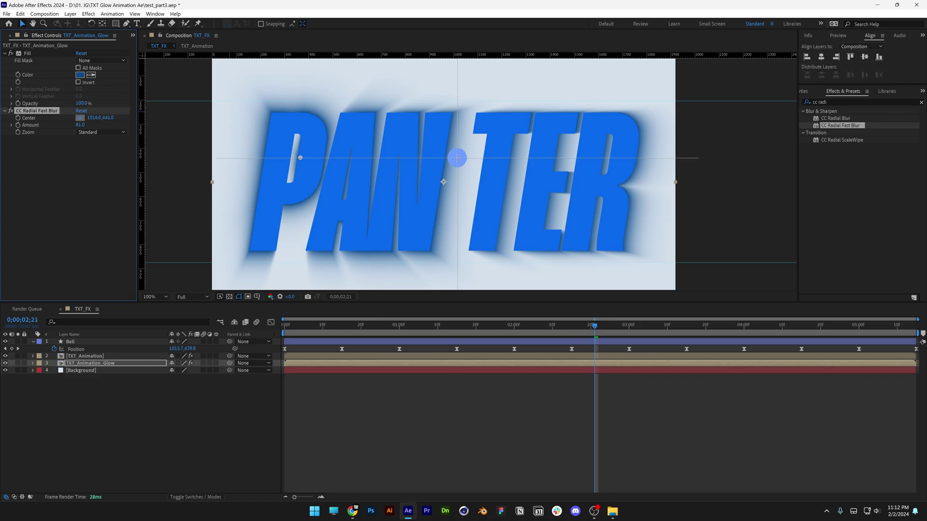
click(457, 158)
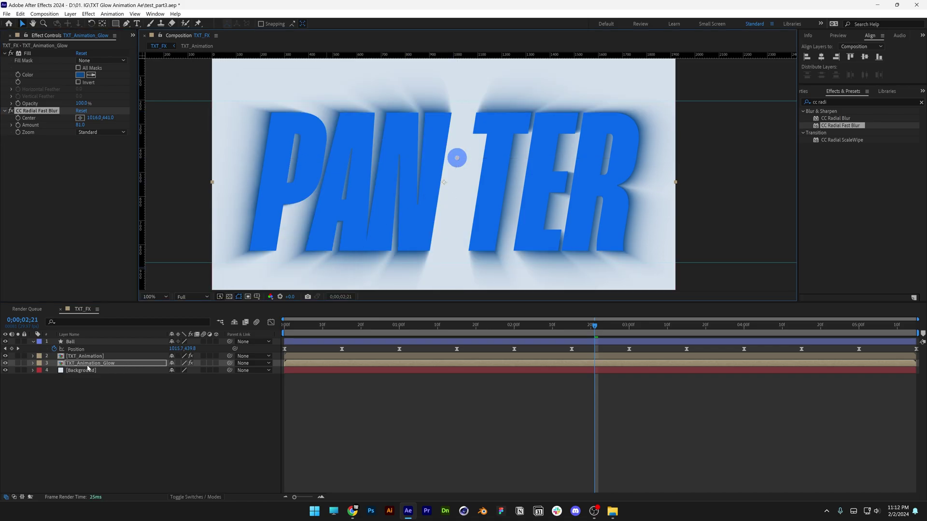
Pick-whip the glow layer's CC Radial Fast Blur Center to the Ball layer's Position
click(88, 367)
click(32, 363)
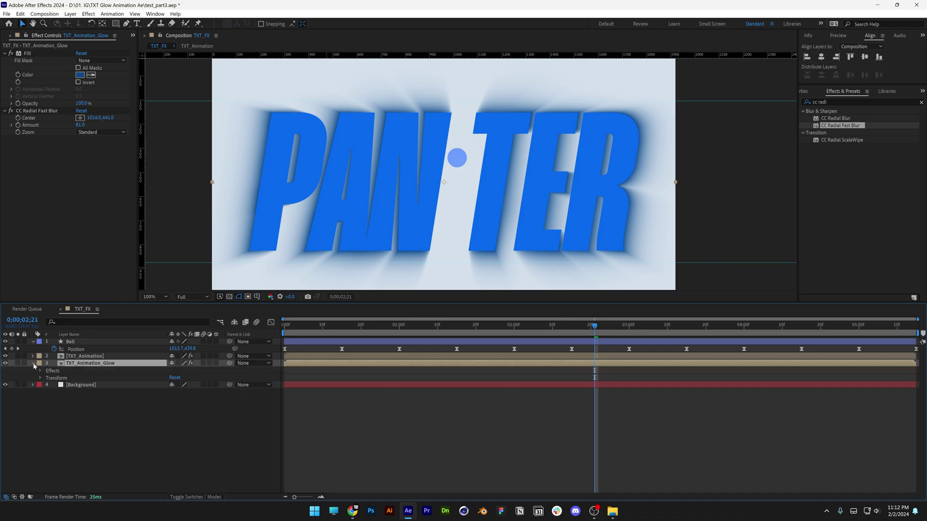
click(41, 372)
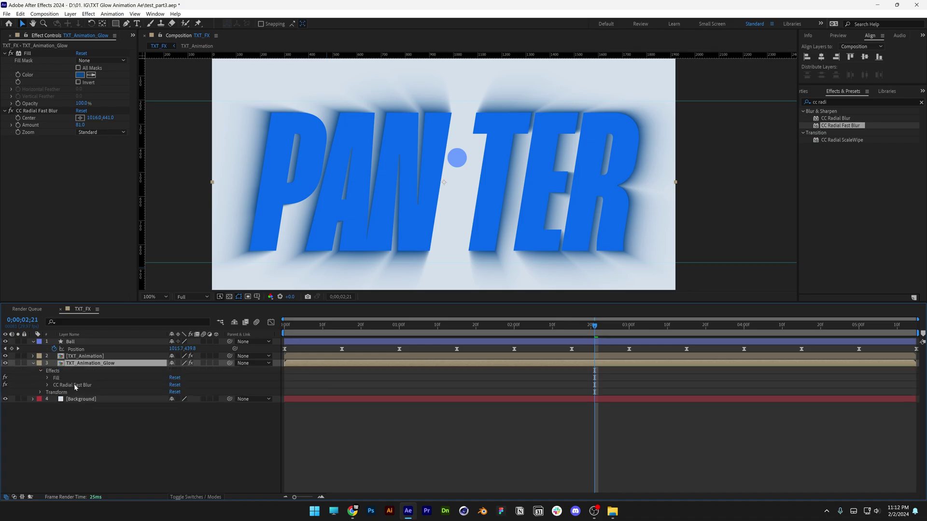
click(75, 385)
click(47, 385)
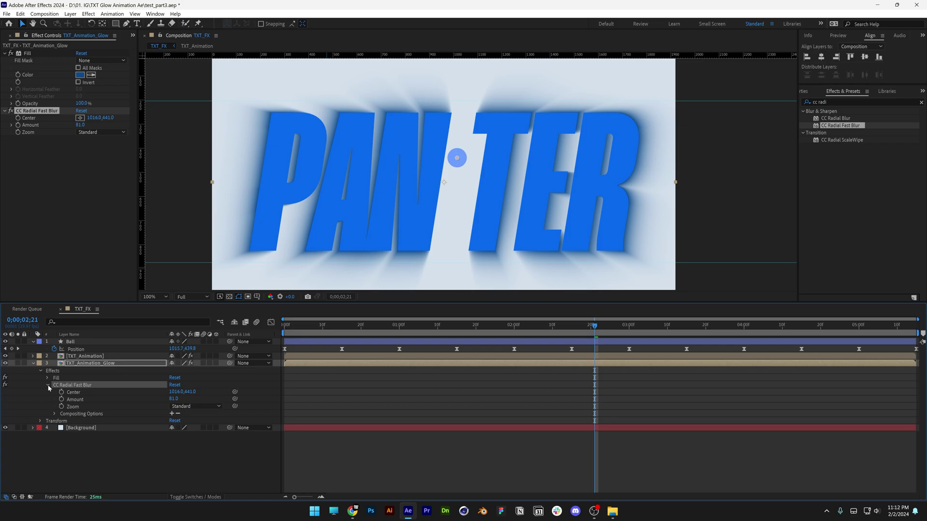
click(73, 393)
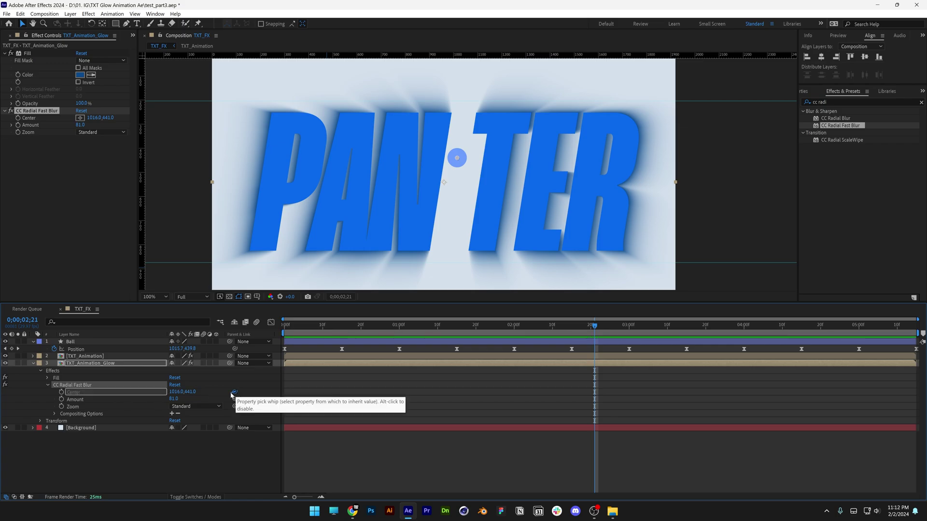
drag(235, 391, 80, 352)
Preview the animation and scrub to frame 21, where the ball is by the P
key(space)
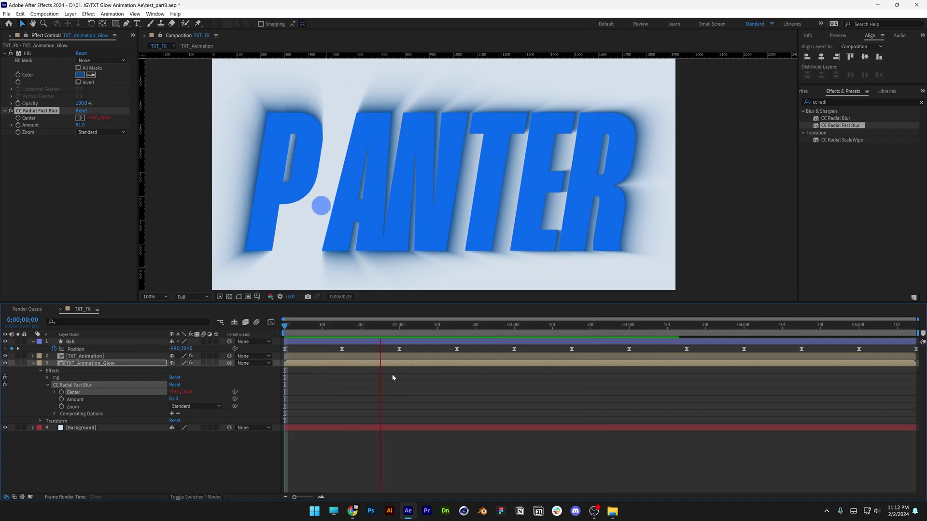
key(space)
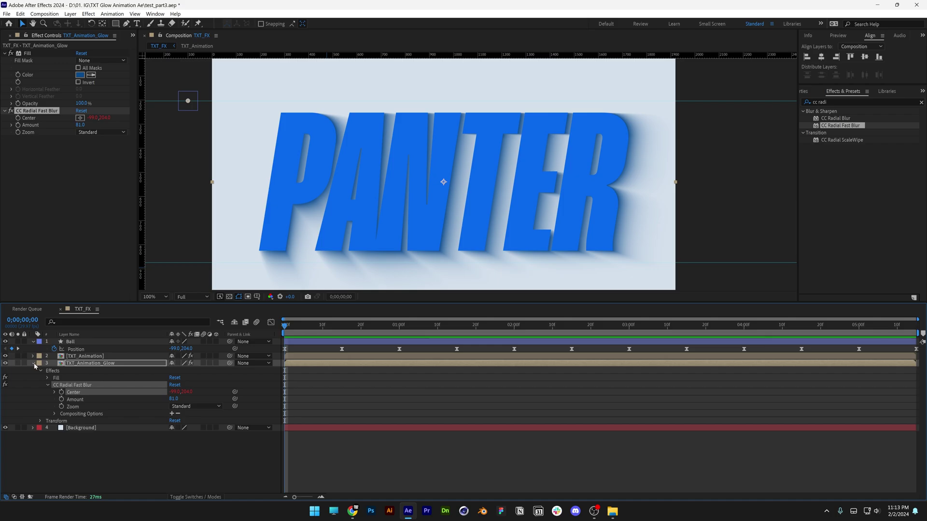
click(34, 363)
drag(285, 326, 367, 330)
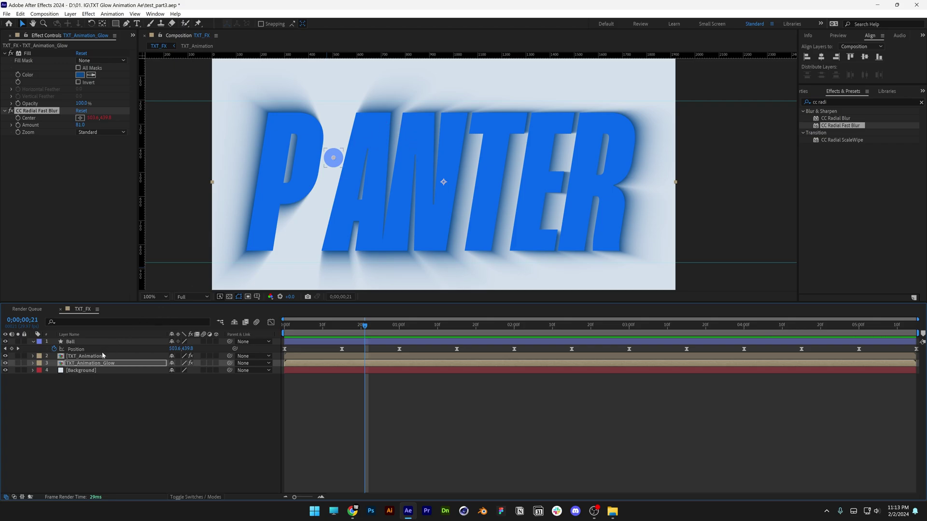
Duplicate TXT_Animation and rename the copy TXT_Animation_TXT Glow
click(85, 356)
key(ctrl+d)
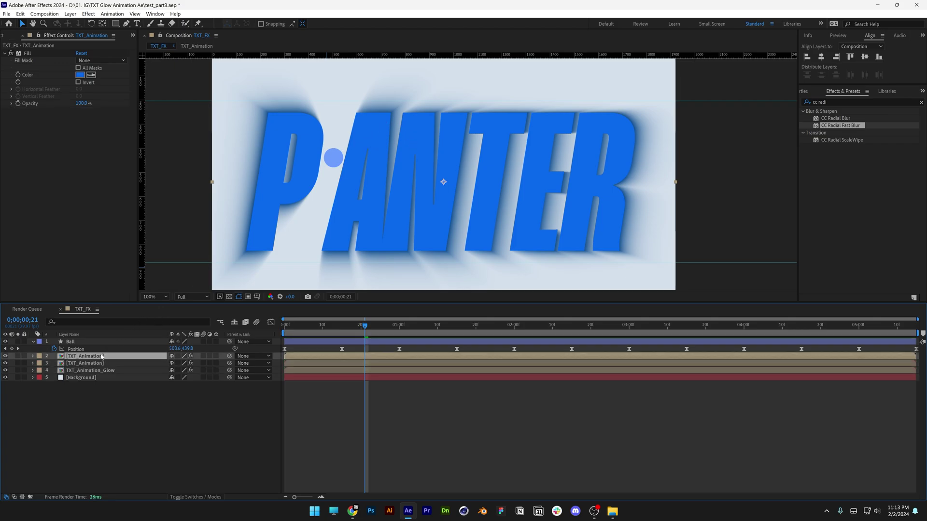
right_click(103, 356)
click(125, 333)
text(_TXT)
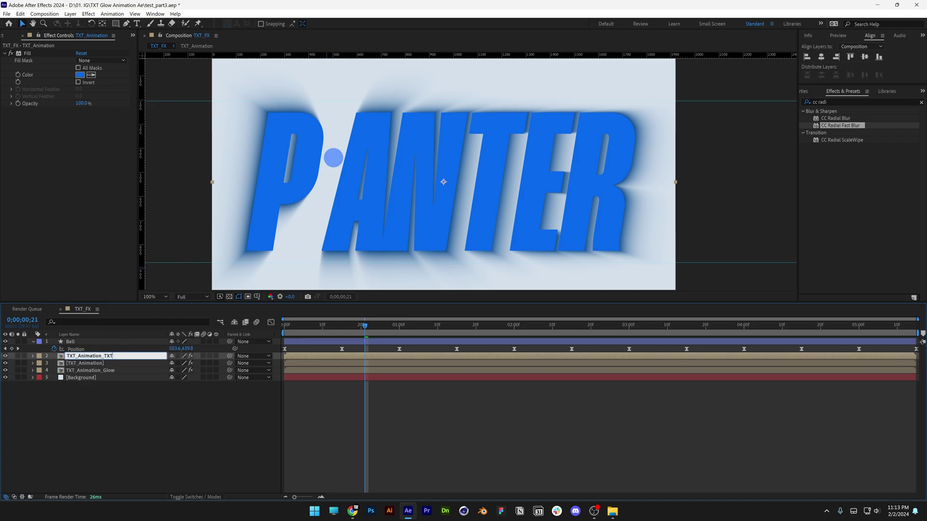
text( Glow)
key(Return)
Add a new full-frame 1920×1080 solid named Glow at the top of the stack
right_click(112, 307)
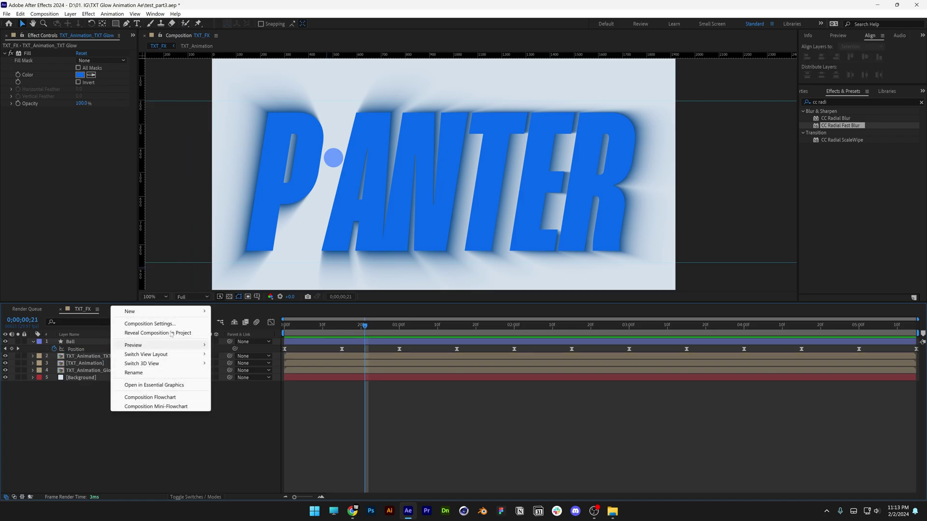
mouse_move(170, 314)
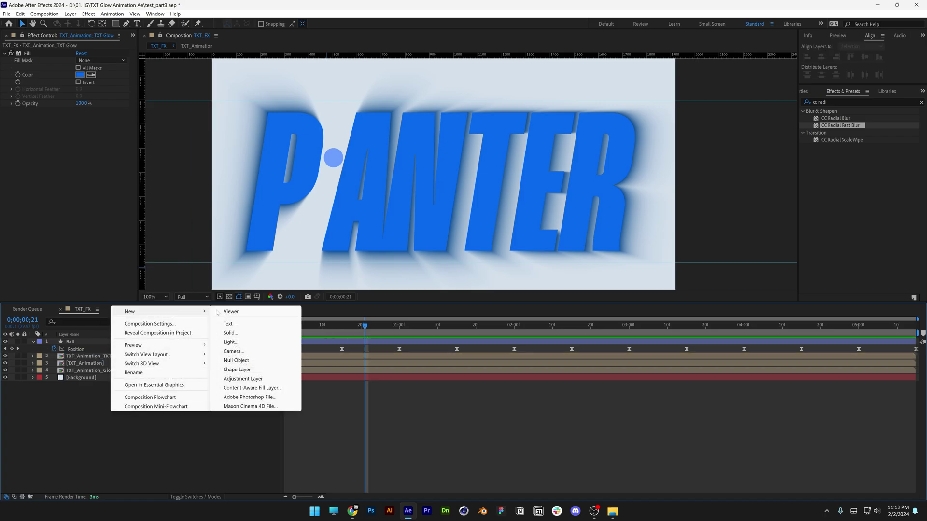
click(231, 333)
text(Glow)
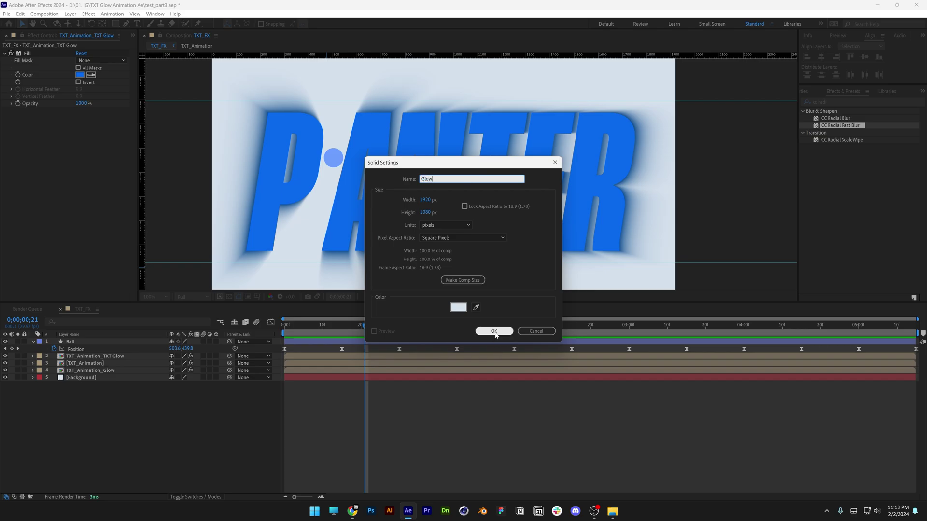
click(494, 331)
drag(115, 24, 147, 44)
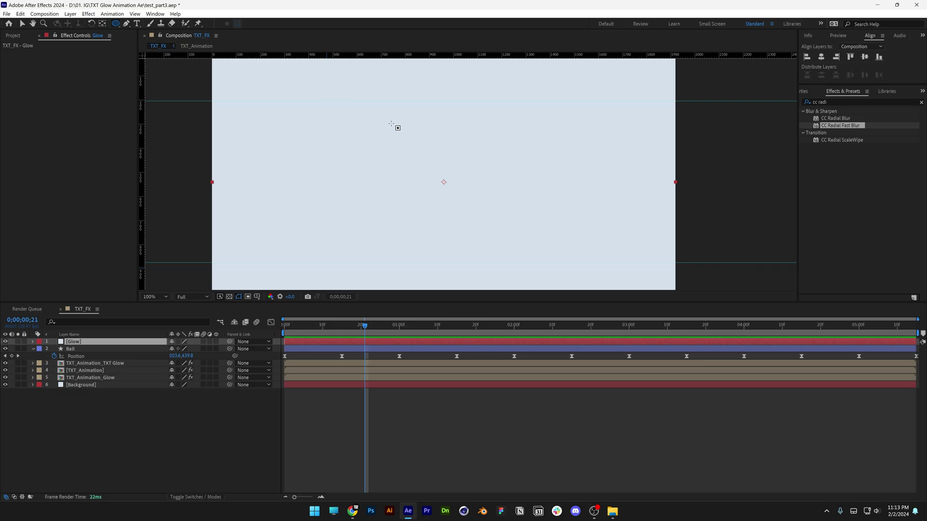
Draw a circular mask on the Glow solid and set Mask Feather to 253
drag(379, 118, 475, 217)
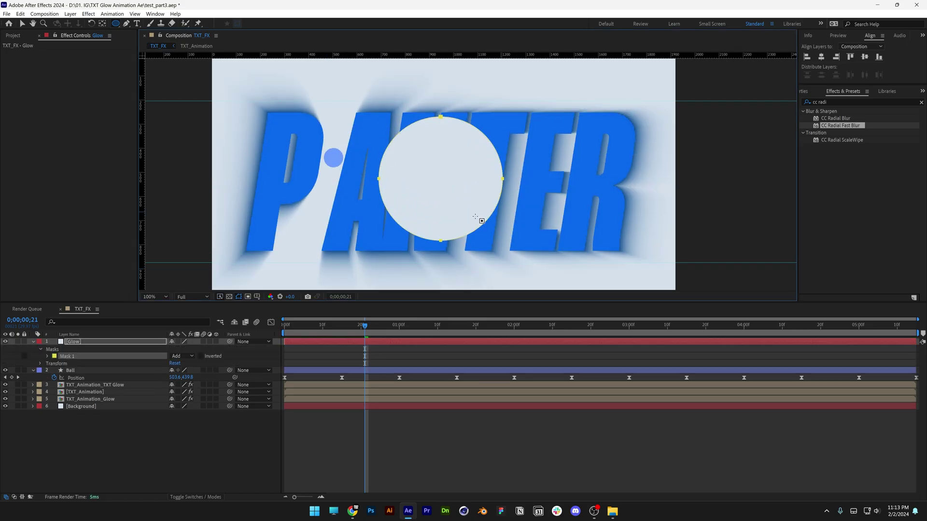
click(63, 358)
click(49, 356)
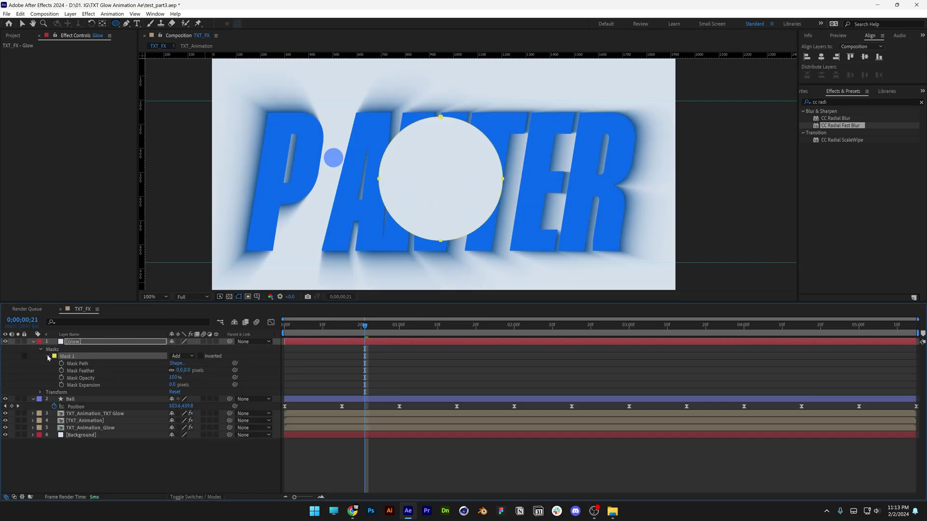
click(77, 371)
drag(180, 371, 285, 369)
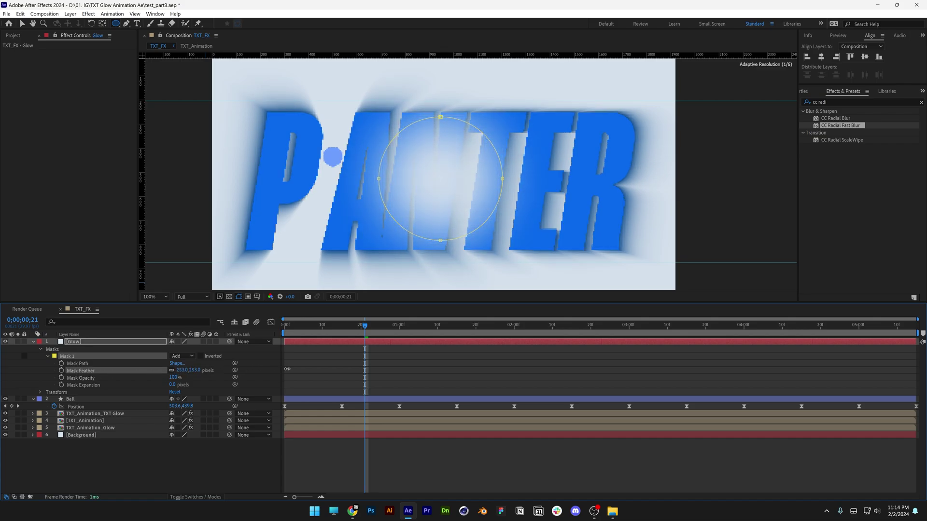
Move the glow circle over the letter P and place Glow beneath Ball
key(v)
double_click(435, 177)
drag(457, 198, 356, 185)
drag(80, 343, 118, 412)
Zoom in to 200% and centre the glow circle precisely on the ball
key(period)
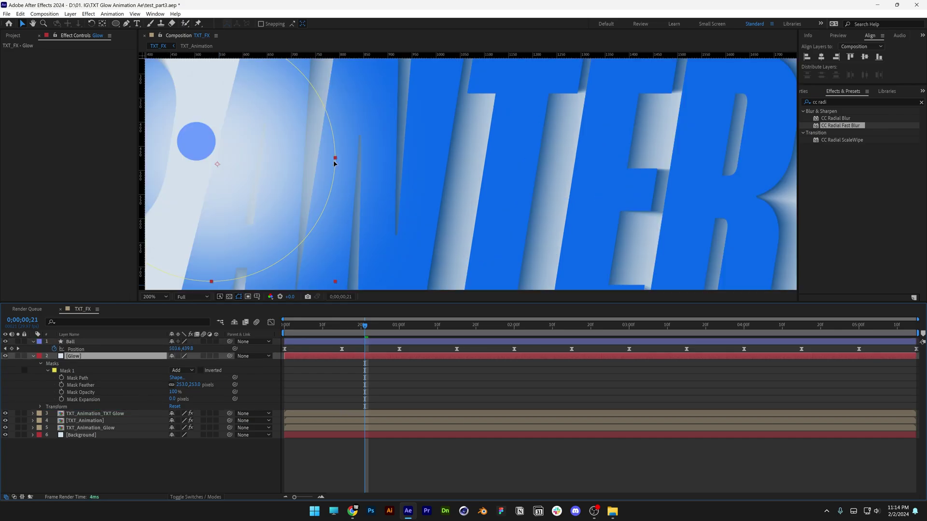
drag(269, 155, 486, 186)
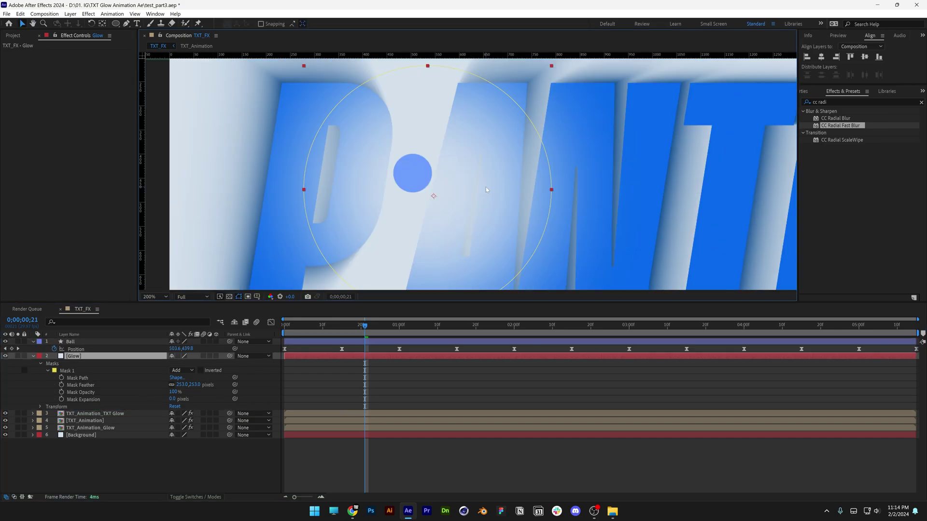
key(ctrl+r)
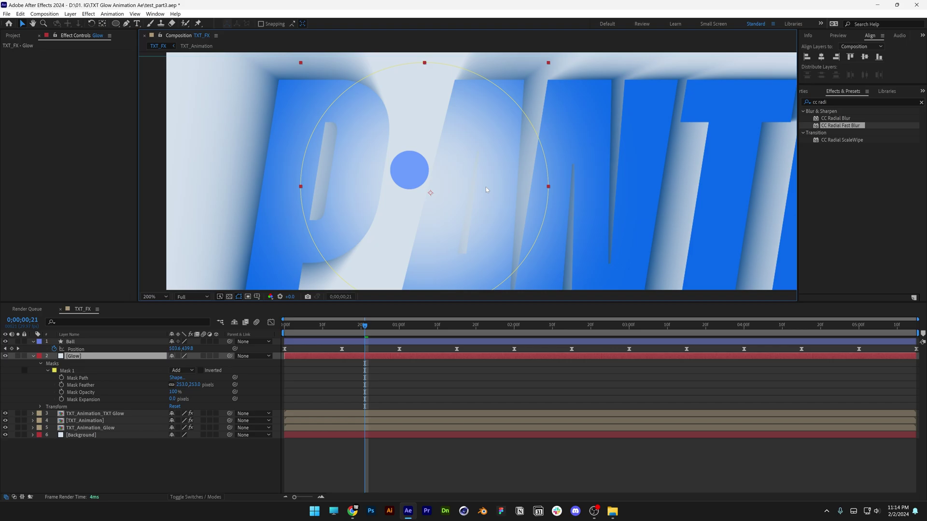
click(103, 24)
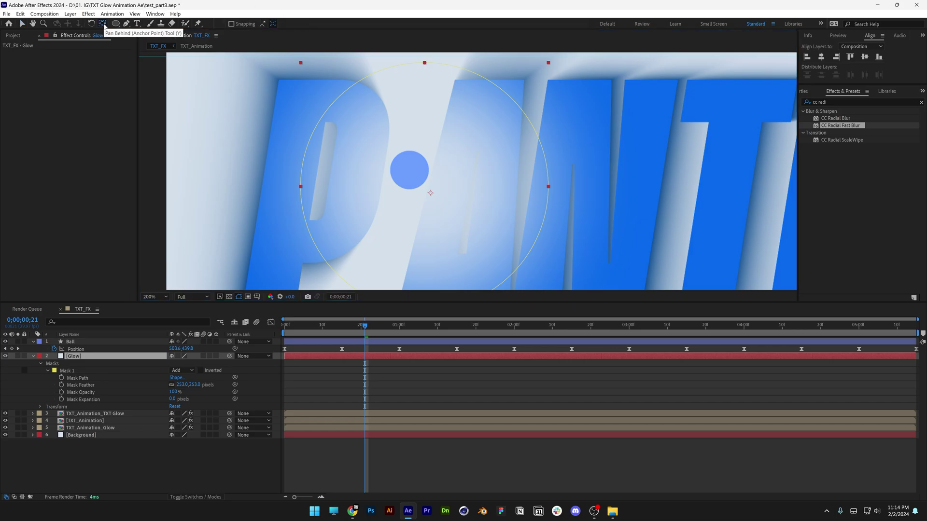
click(22, 23)
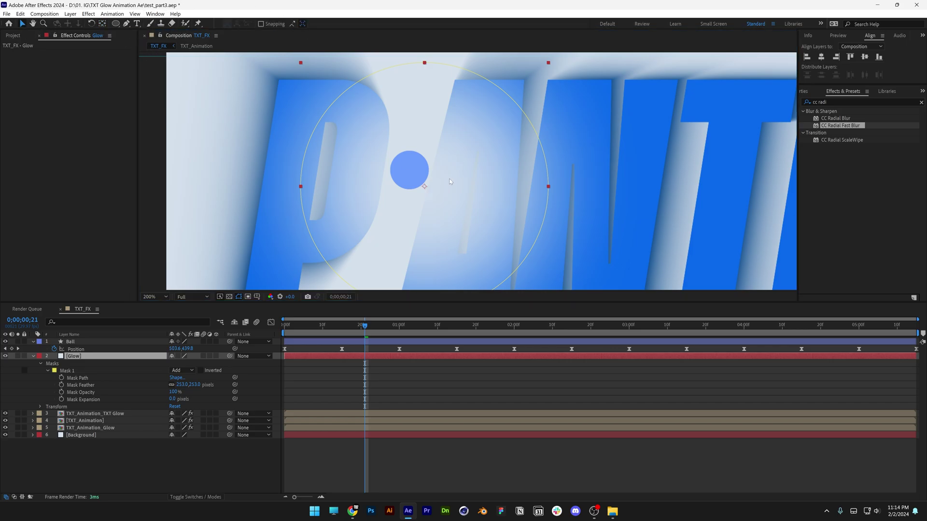
drag(459, 186, 445, 172)
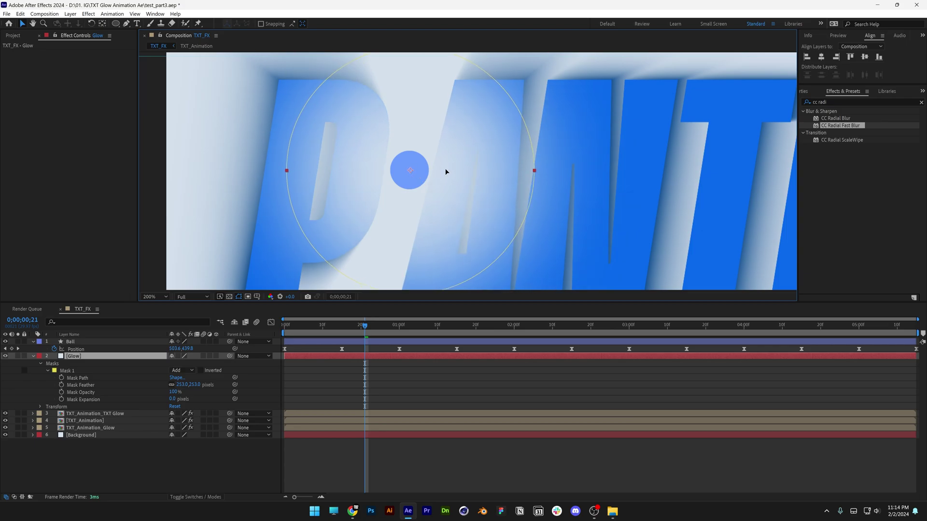
key(comma)
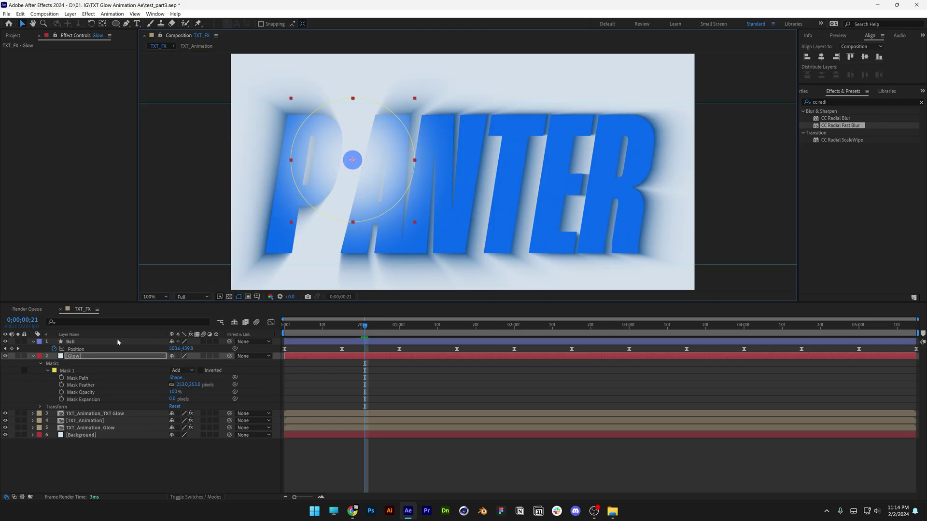
Add Brightness & Contrast to TXT_Animation_TXT Glow and raise Brightness to 79
click(33, 356)
click(92, 364)
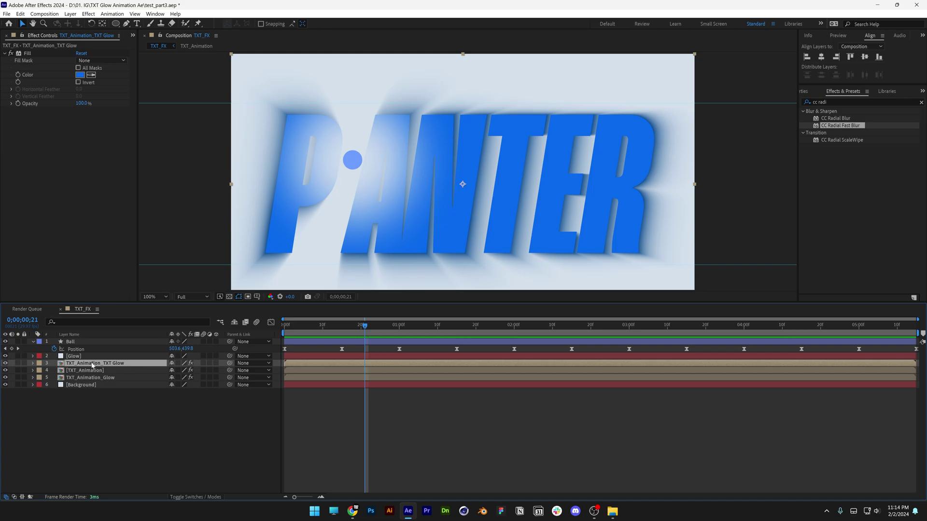
click(829, 102)
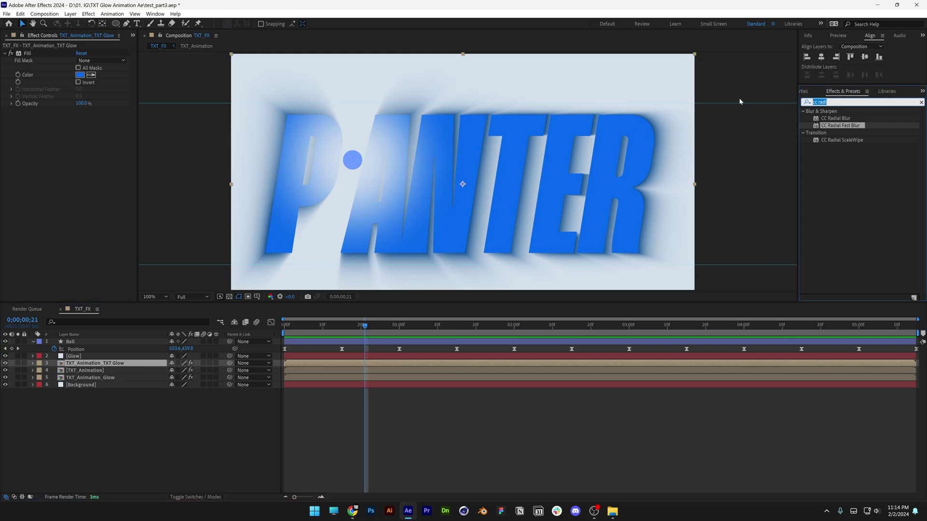
text(contrast)
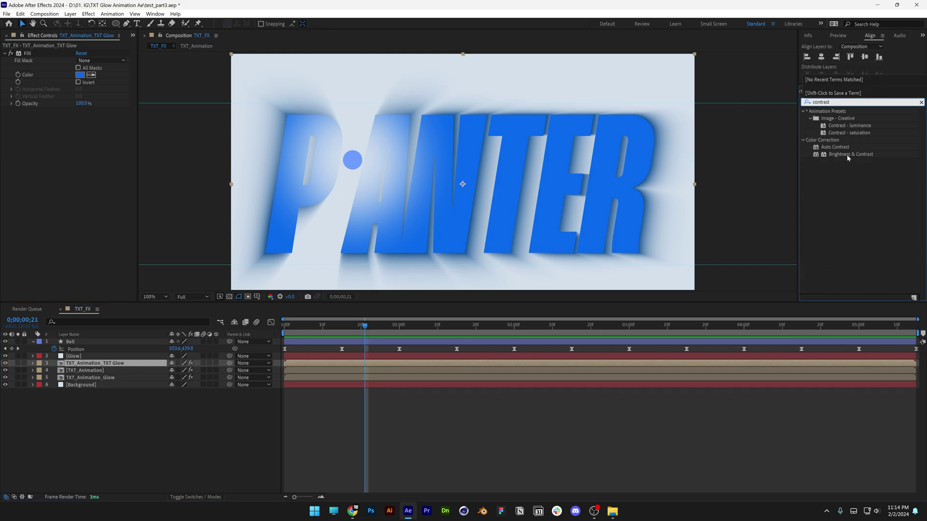
drag(846, 156, 97, 166)
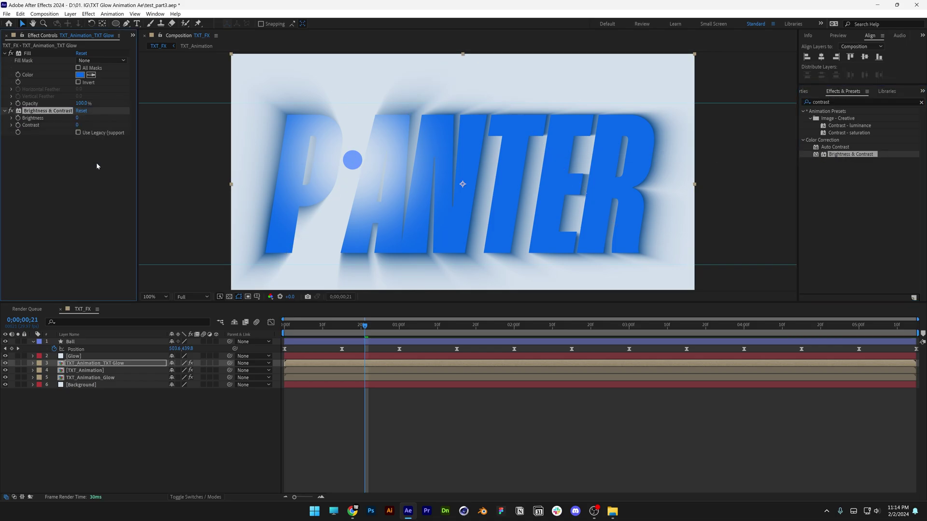
drag(79, 118, 116, 127)
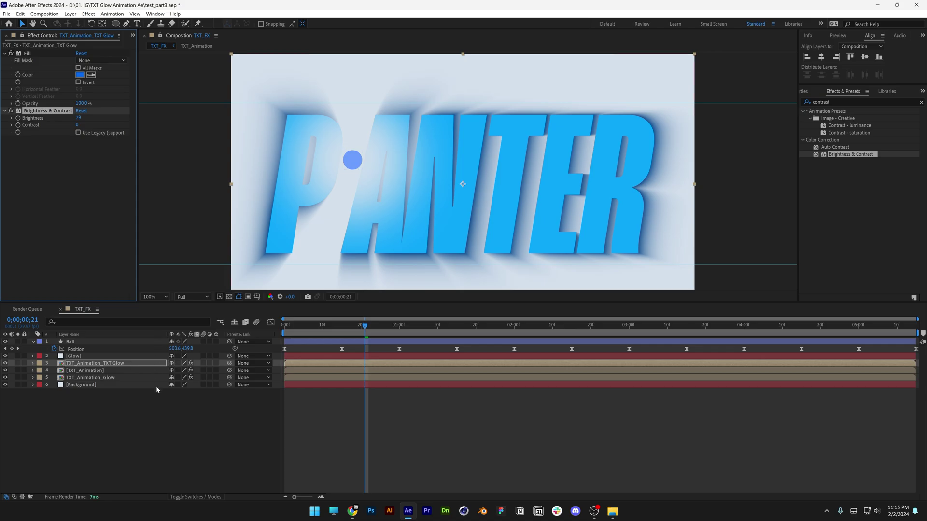
Set layer 3's Track Matte to the Glow layer and check a later frame
click(190, 498)
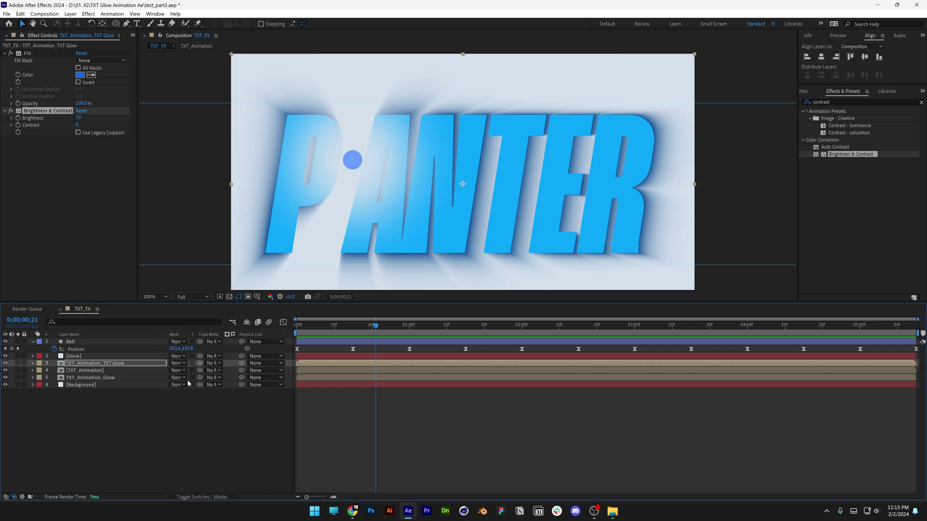
click(213, 365)
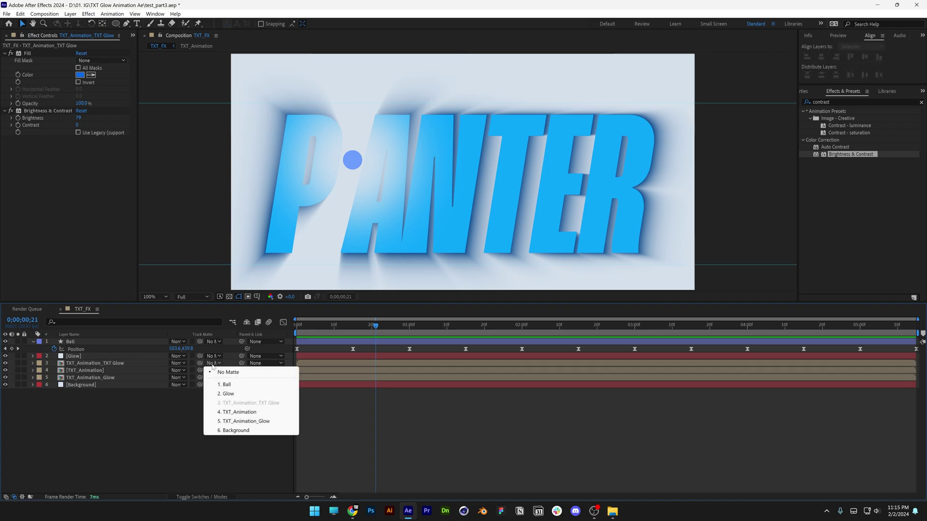
click(228, 394)
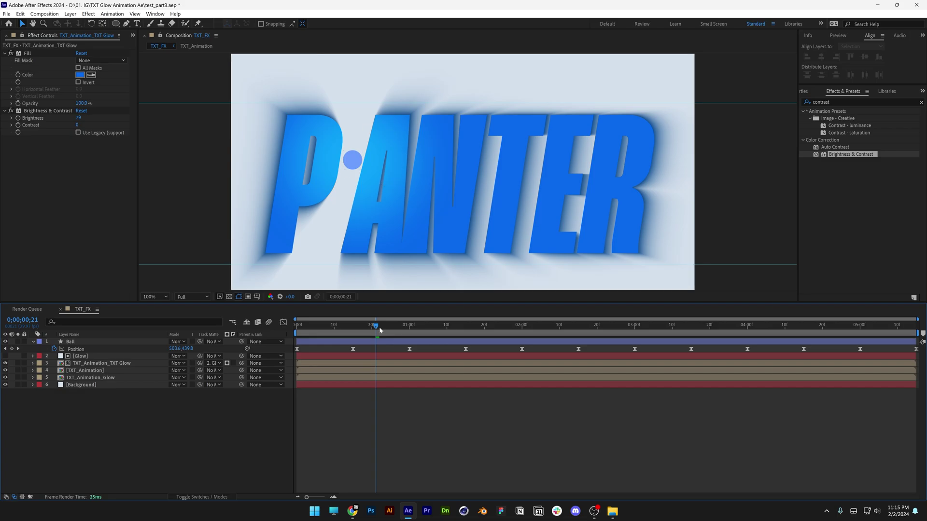
mouse_move(376, 326)
mouse_down()
mouse_move(357, 326)
mouse_move(666, 326)
mouse_move(348, 319)
mouse_move(341, 326)
mouse_move(375, 330)
mouse_up()
Parent the Glow layer to Ball so it follows the ball, then preview
key(ctrl+Up)
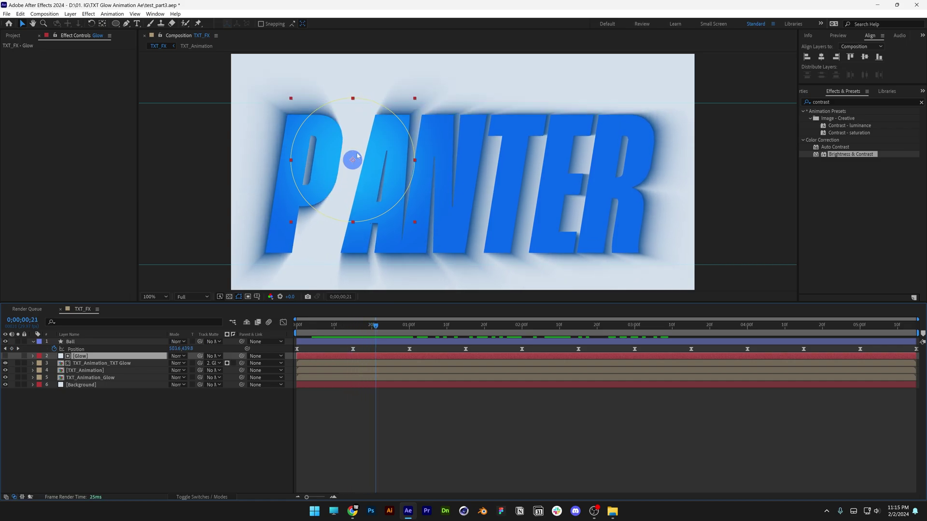
drag(242, 355, 70, 343)
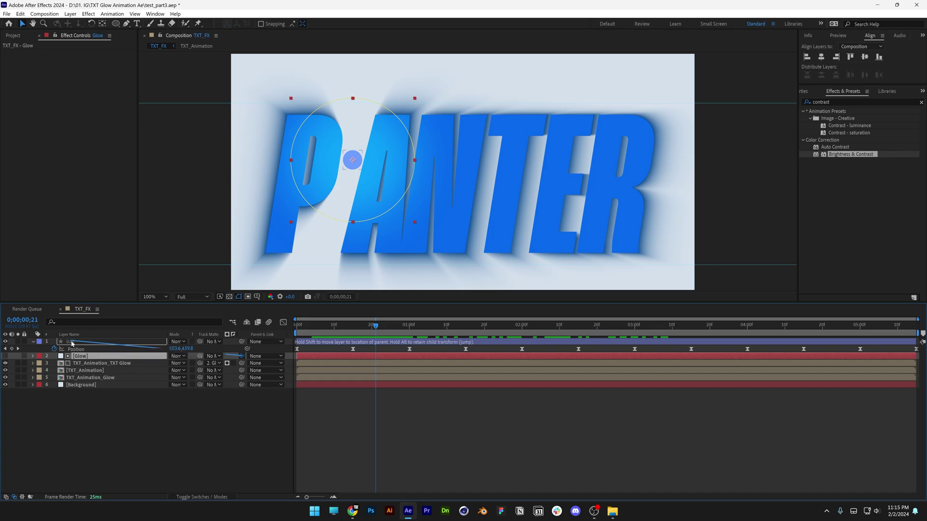
mouse_move(377, 327)
mouse_down()
mouse_move(398, 326)
mouse_move(345, 326)
mouse_move(372, 327)
mouse_up()
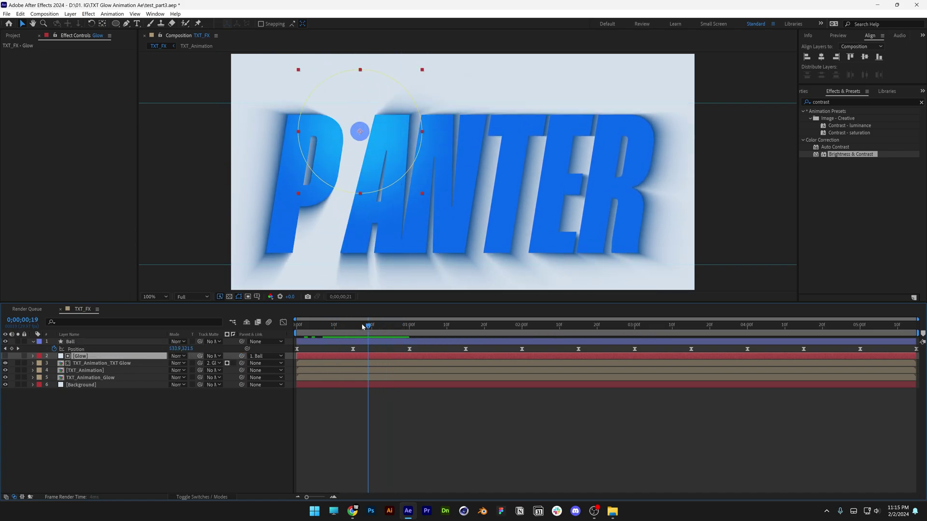
key(space)
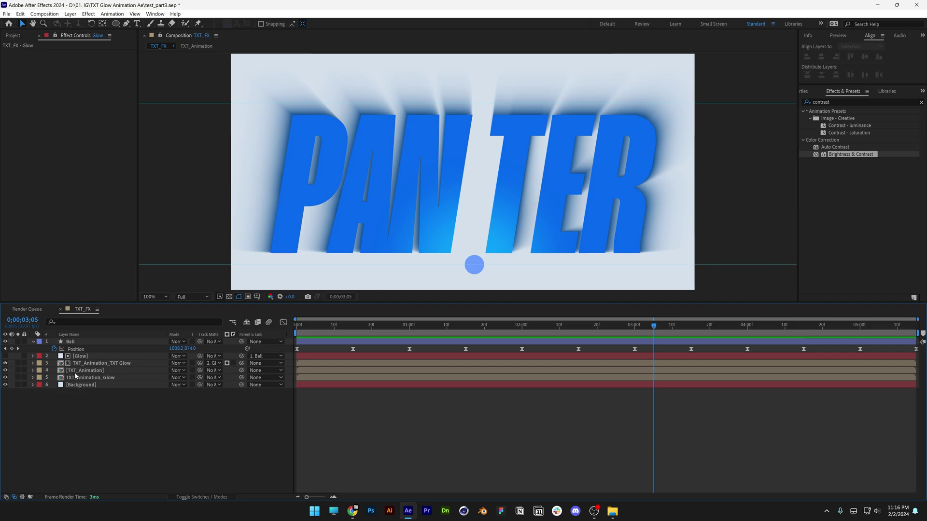
Copy the seven TXT_Animation layers (Null 1, P, A, N, T, E, R), then select Ball in TXT_FX
click(89, 370)
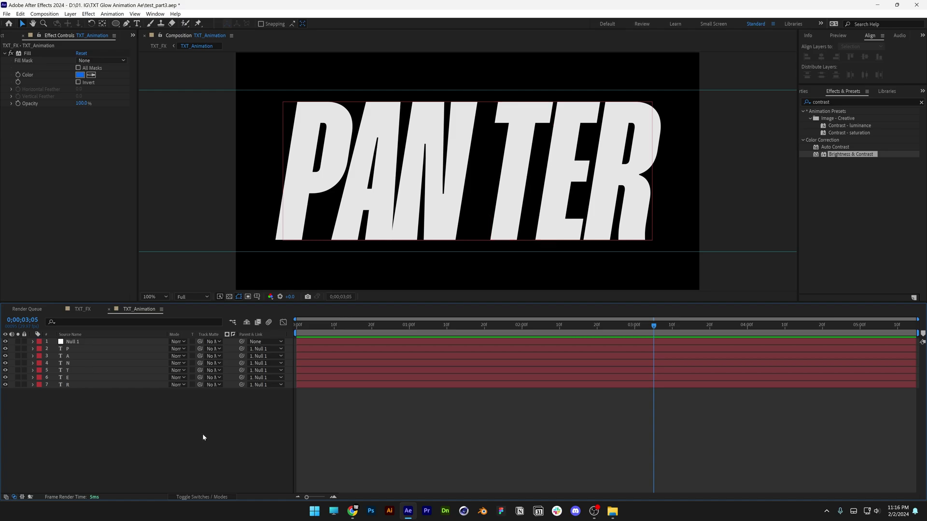
drag(201, 433, 56, 336)
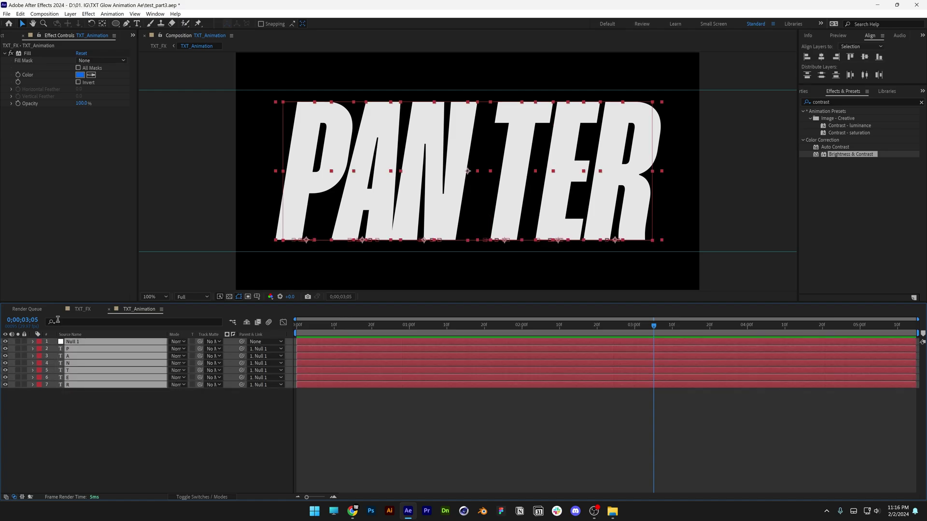
click(83, 309)
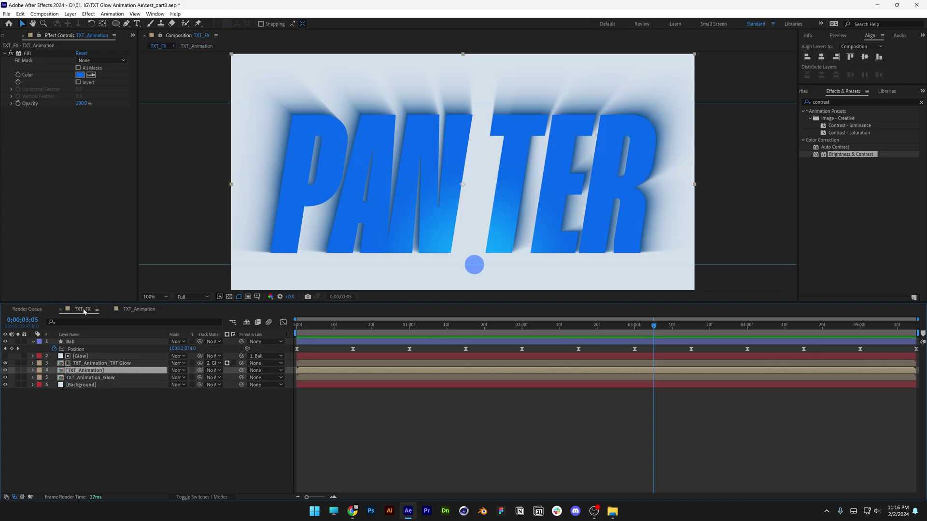
click(77, 342)
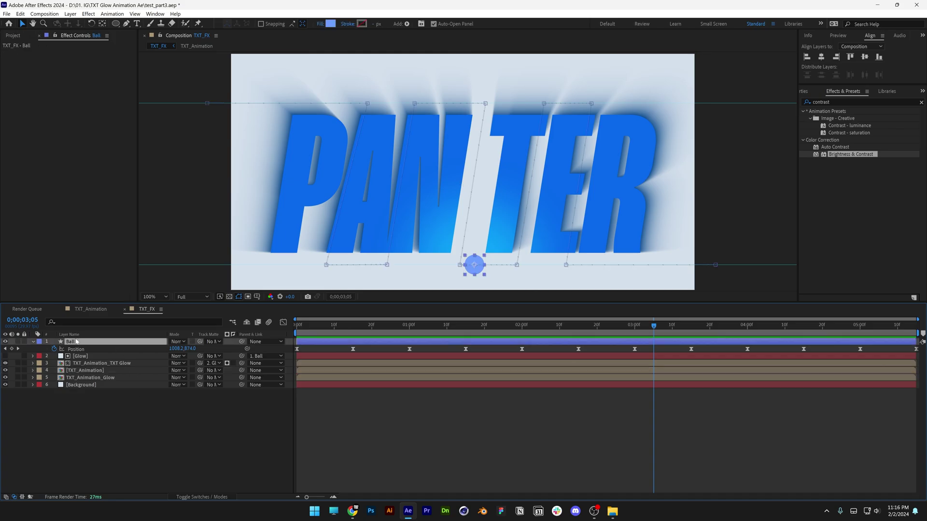
Paste the layers above Ball and give letters P–R no fill and a 0.1 px white stroke
key(ctrl+v)
click(171, 456)
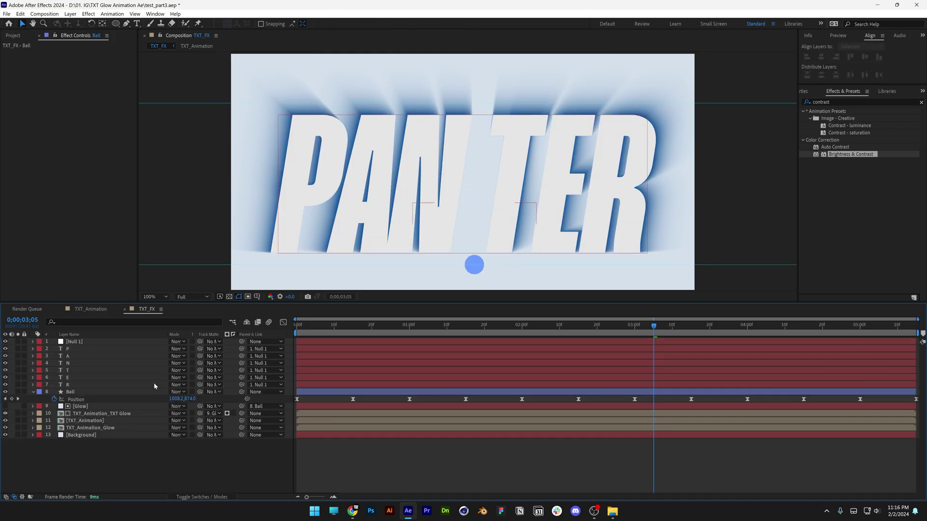
click(66, 386)
shift+click(73, 350)
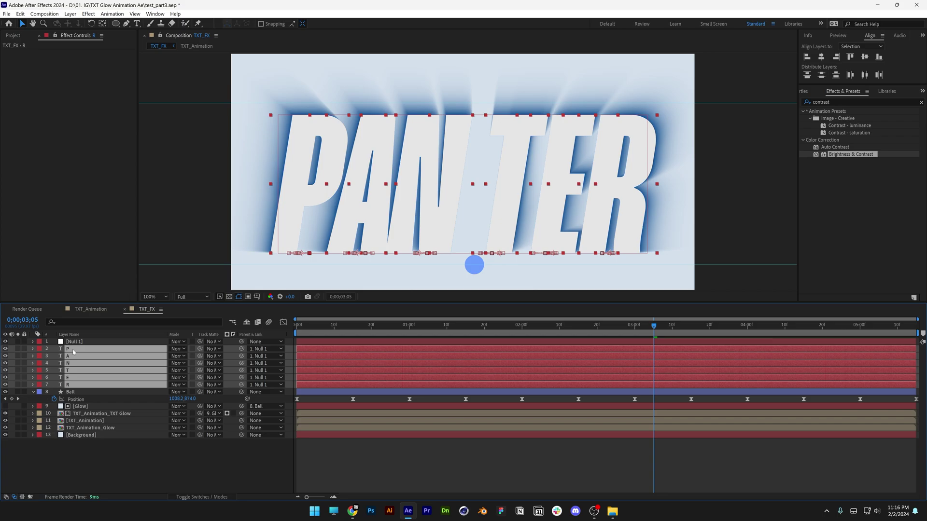
click(805, 91)
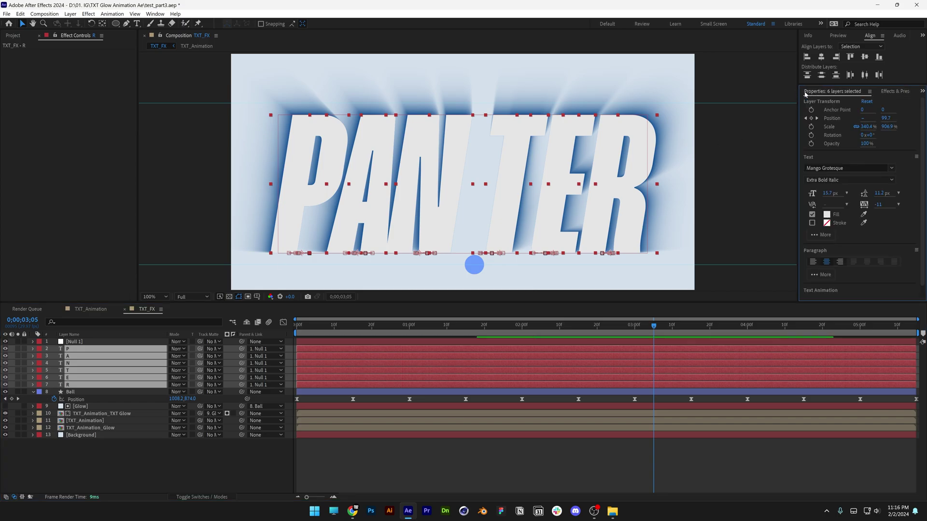
click(812, 215)
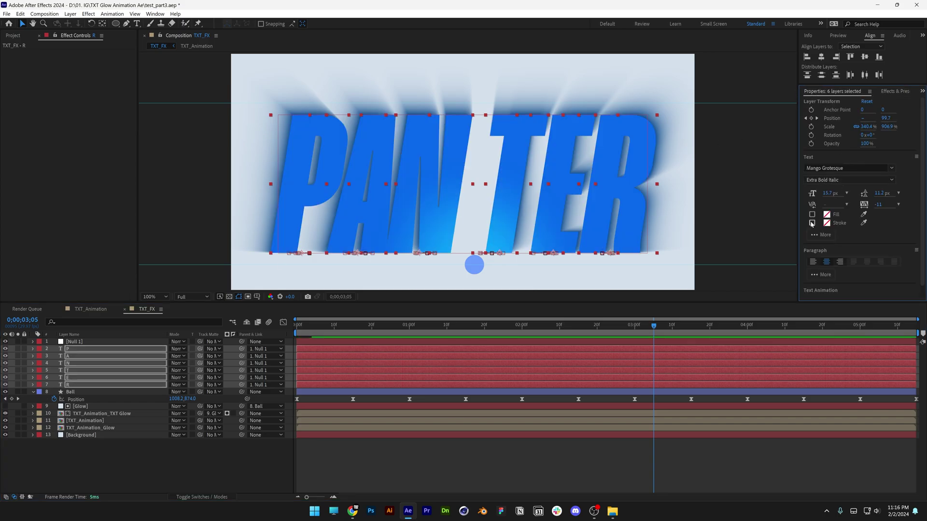
click(811, 224)
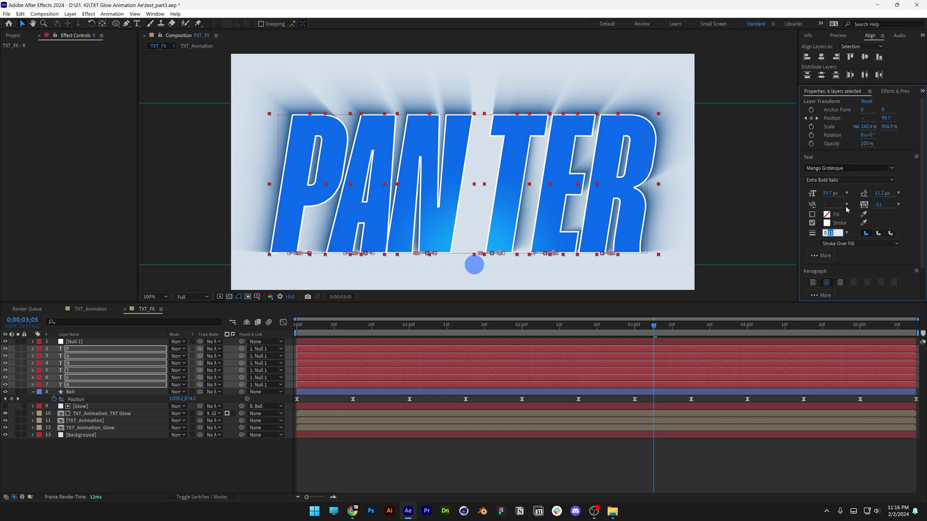
text(0.1)
key(Return)
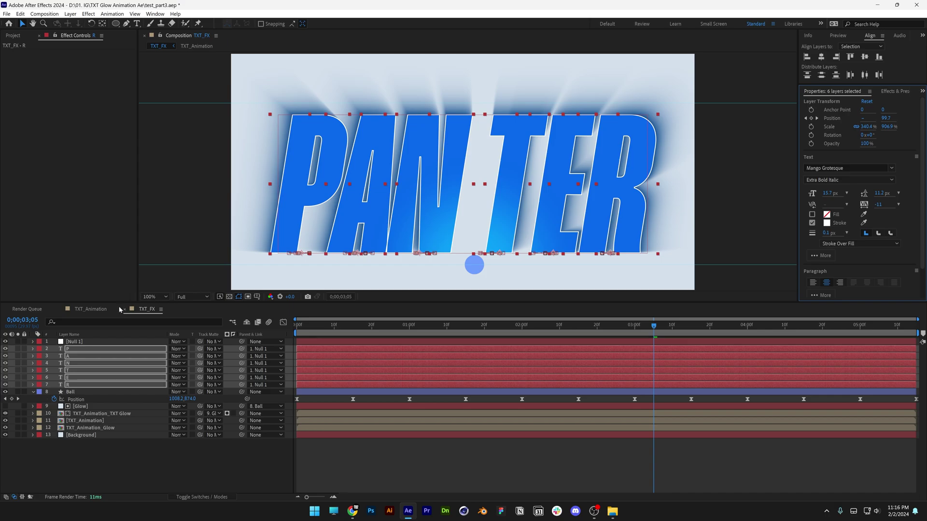
Move Null 1 slightly to 973,531 to reposition the whole word
click(78, 344)
drag(448, 207, 451, 204)
key(space)
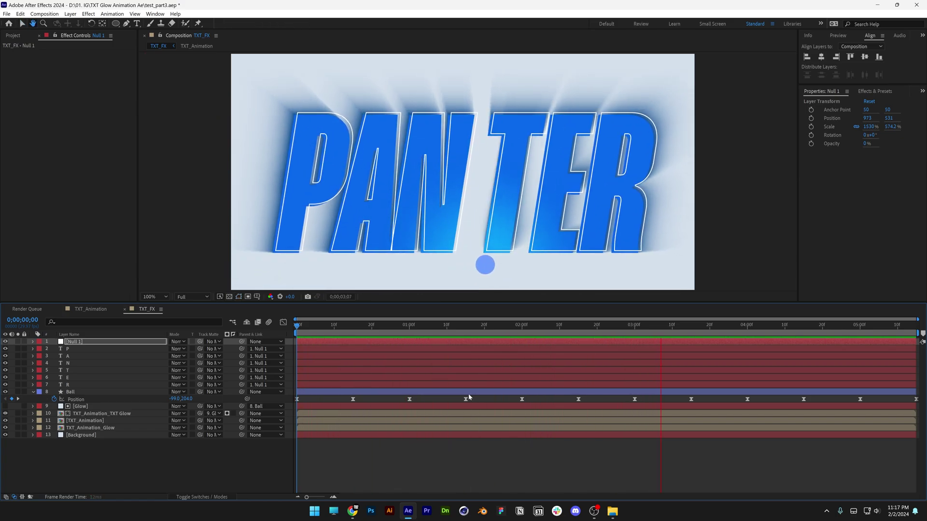
Reveal letters P–R's Position keyframes and shift their first keyframes slightly later
key(space)
click(82, 349)
shift+click(75, 386)
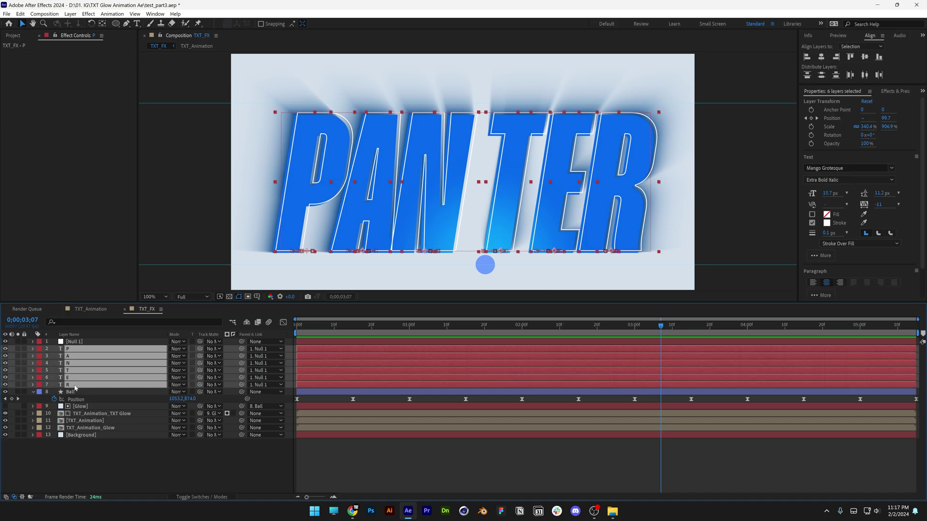
key(u)
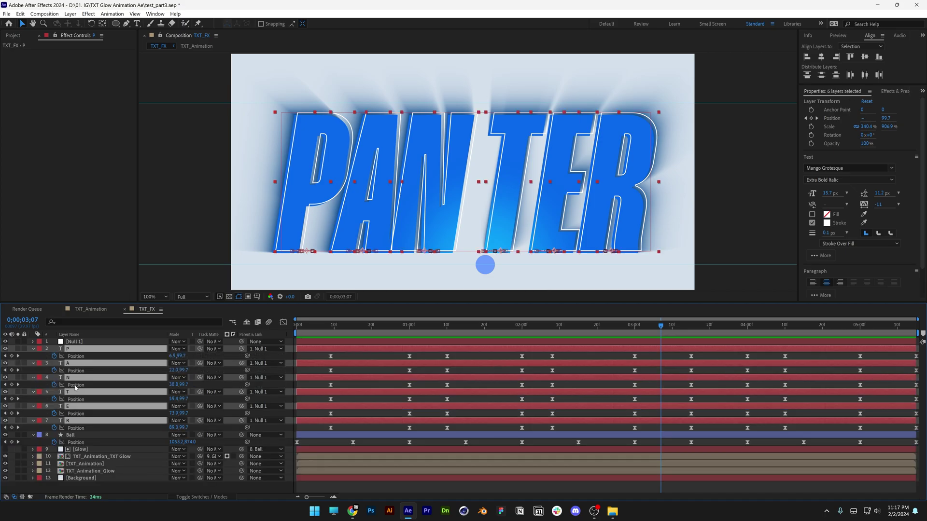
drag(357, 351, 311, 434)
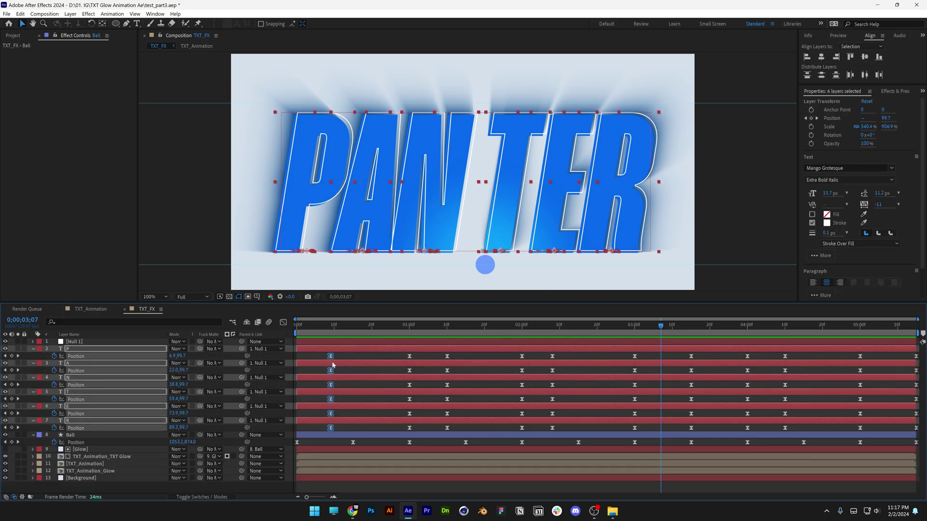
drag(336, 359, 347, 358)
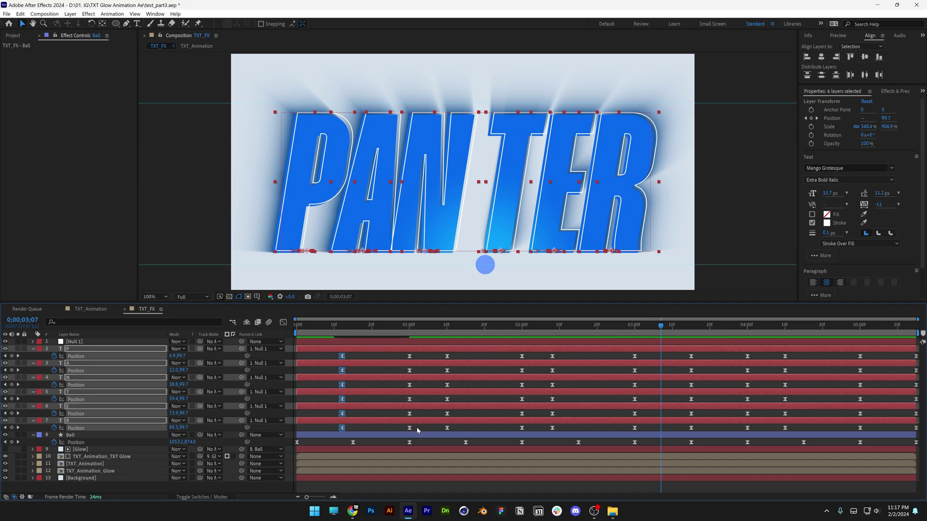
Move the next keyframe column to 0;00;02;00, shift the later keyframes, and preview
drag(418, 431, 399, 353)
drag(413, 430, 563, 356)
drag(748, 356, 756, 356)
click(71, 435)
key(F2)
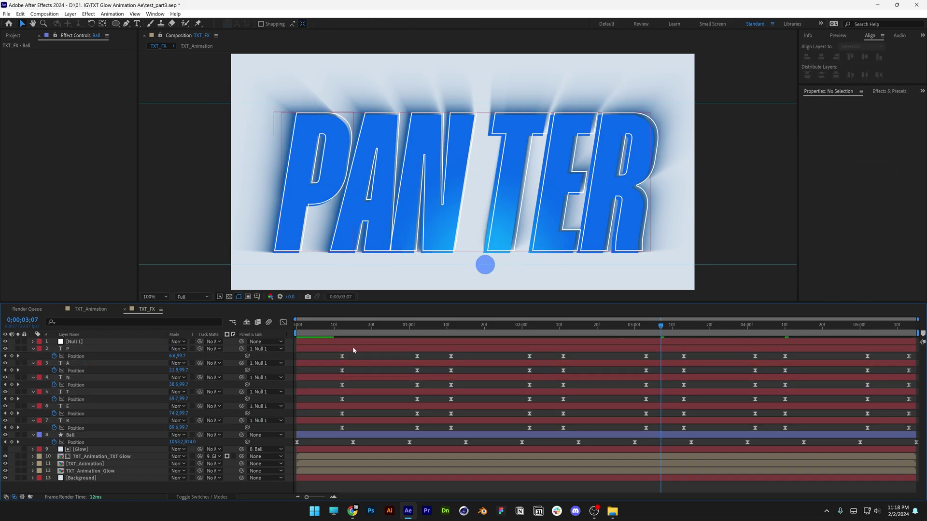
key(space)
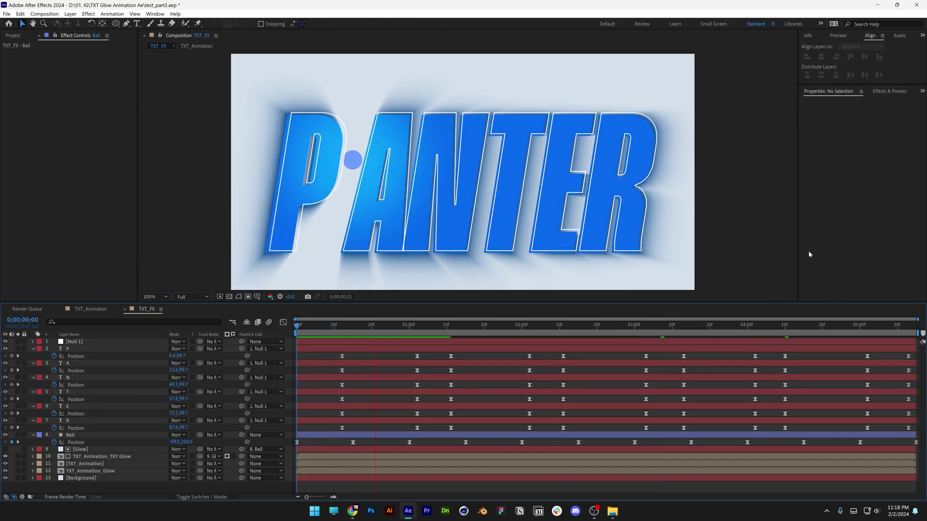